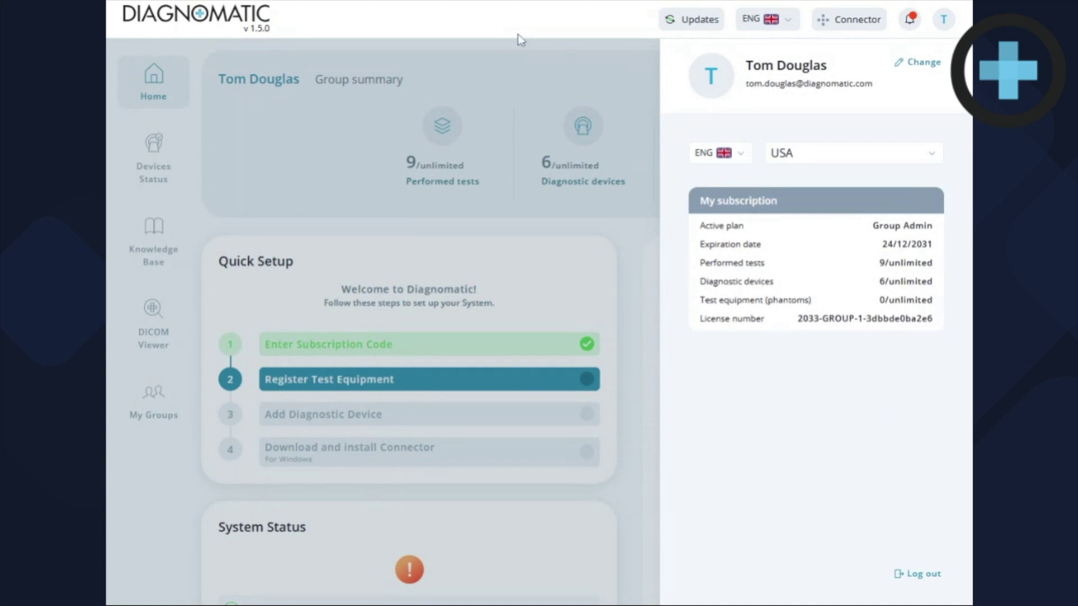
Close the account details and review the Quick Setup, System Status and Social media sections of the home page.
left_click(946, 32)
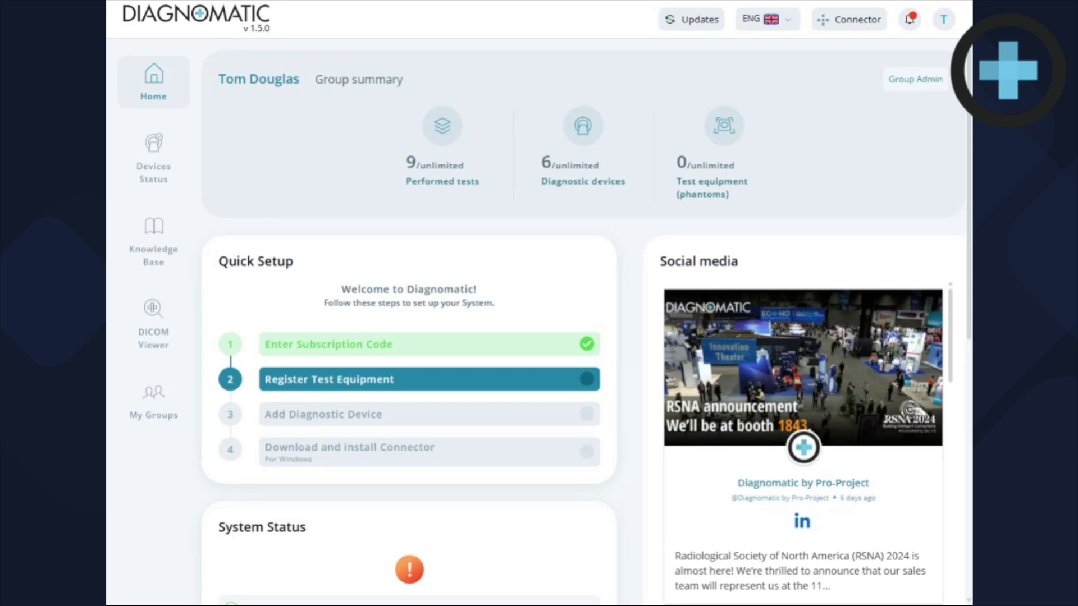
scroll(870, 169, "down", 5)
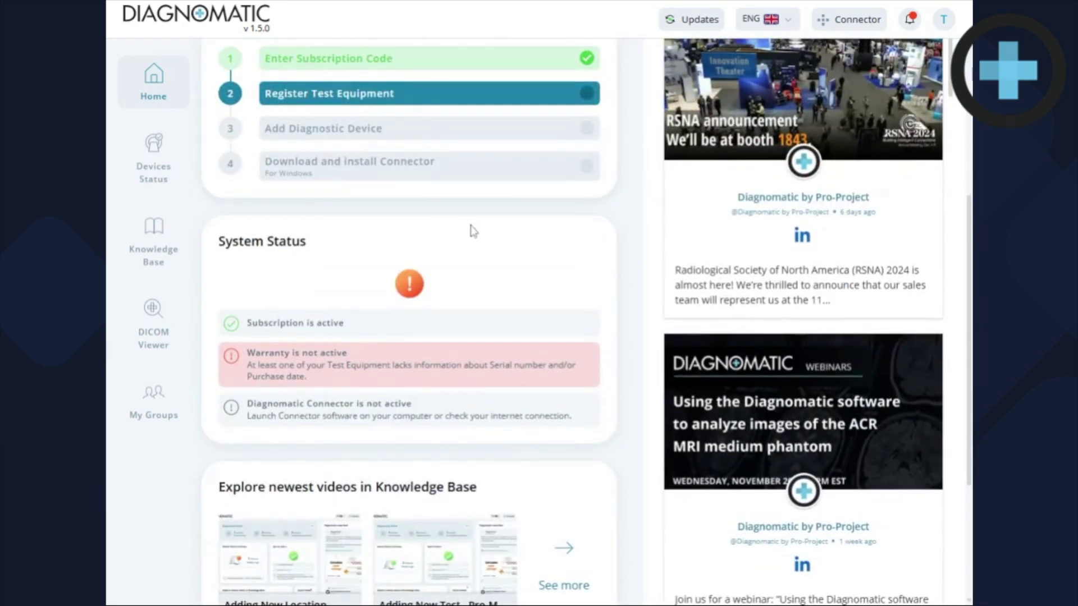
scroll(471, 231, "up", 3)
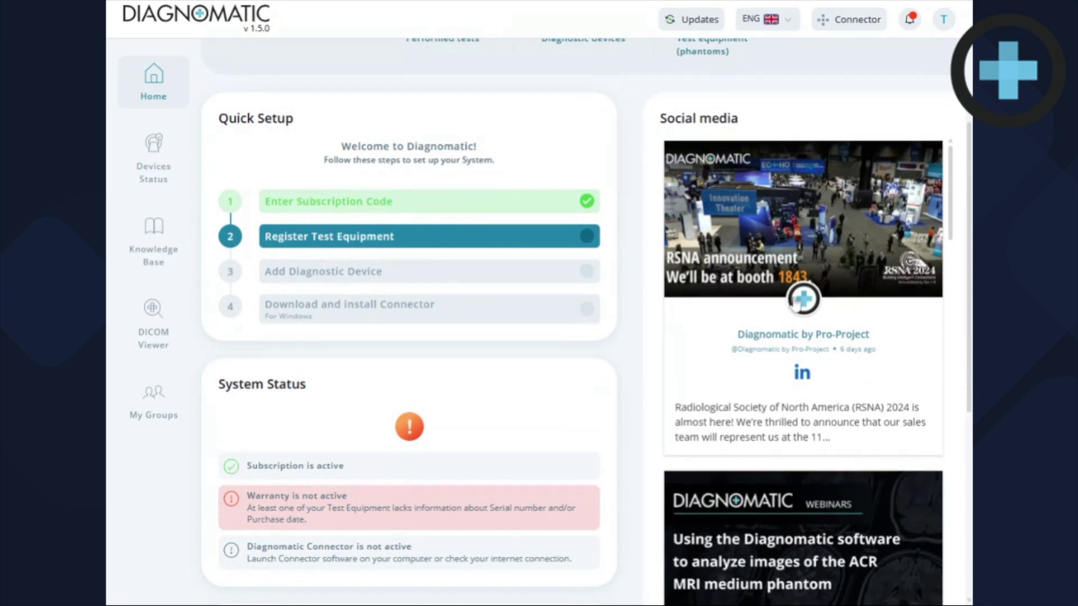
scroll(866, 260, "down", 4)
scroll(867, 263, "down", 3)
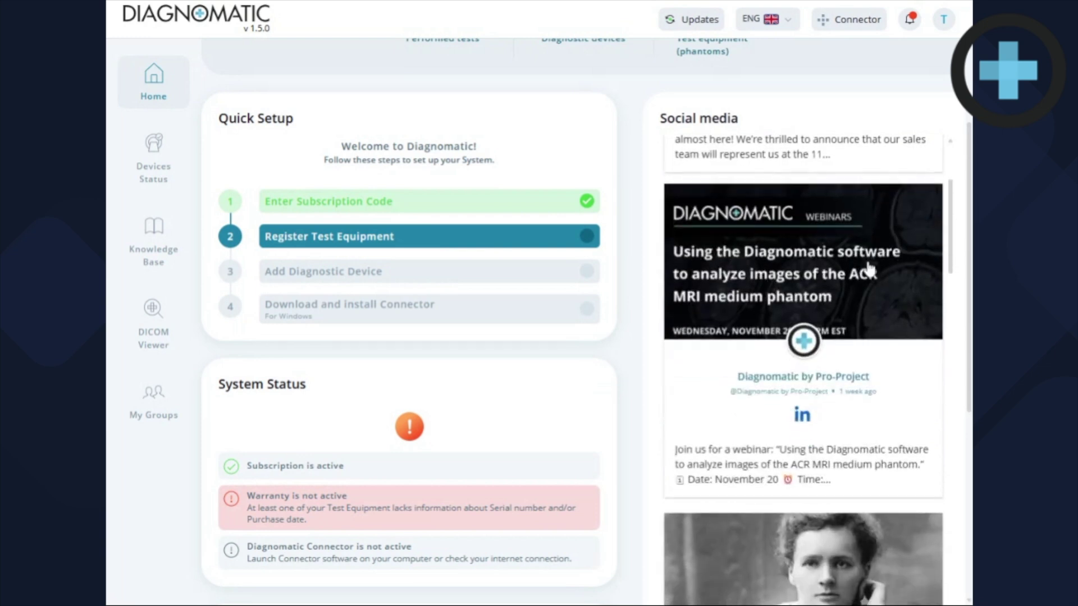
scroll(869, 269, "up", 6)
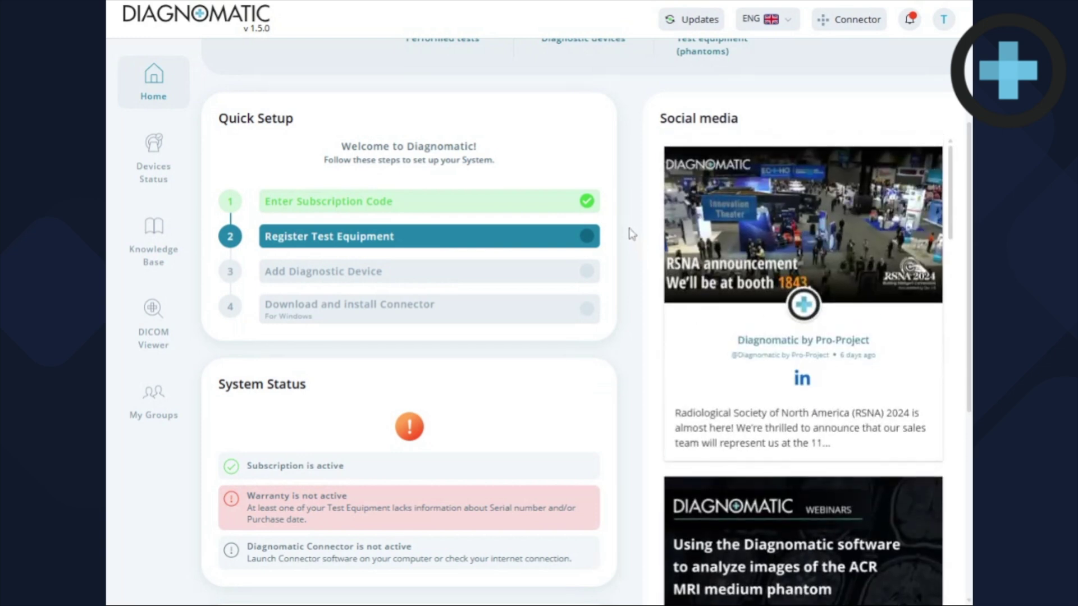
Open the full list of Knowledge Base videos from the home page and browse the available tutorials.
scroll(618, 234, "down", 6)
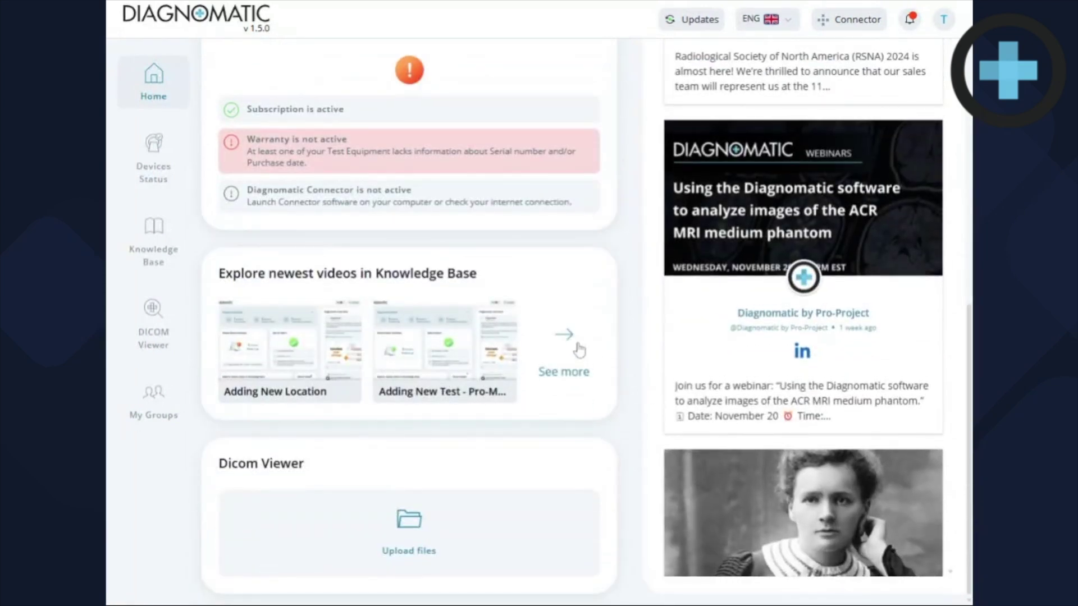
left_click(565, 341)
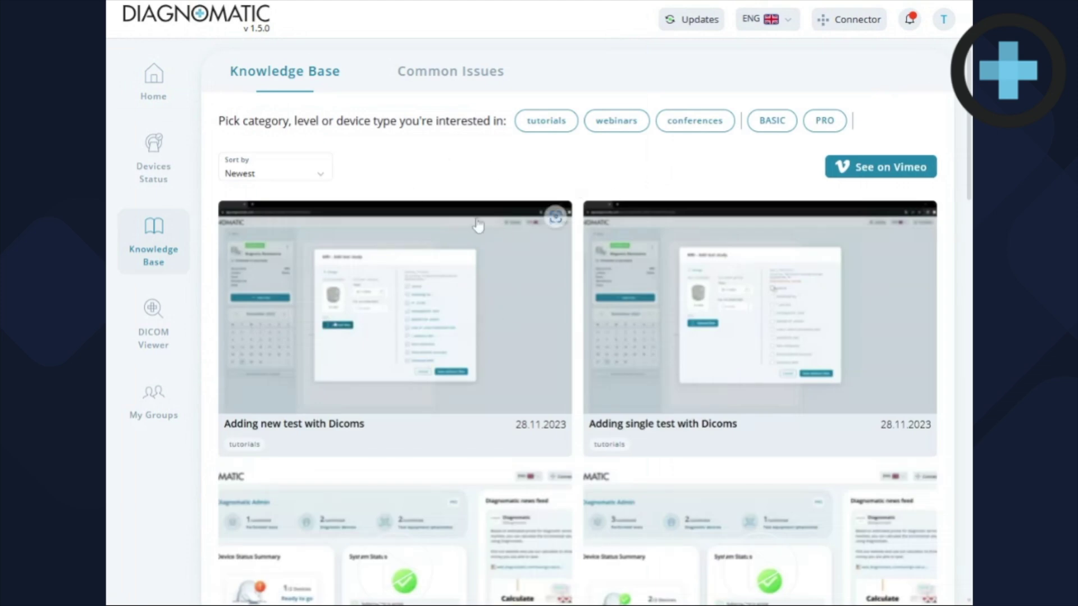
scroll(517, 208, "down", 1)
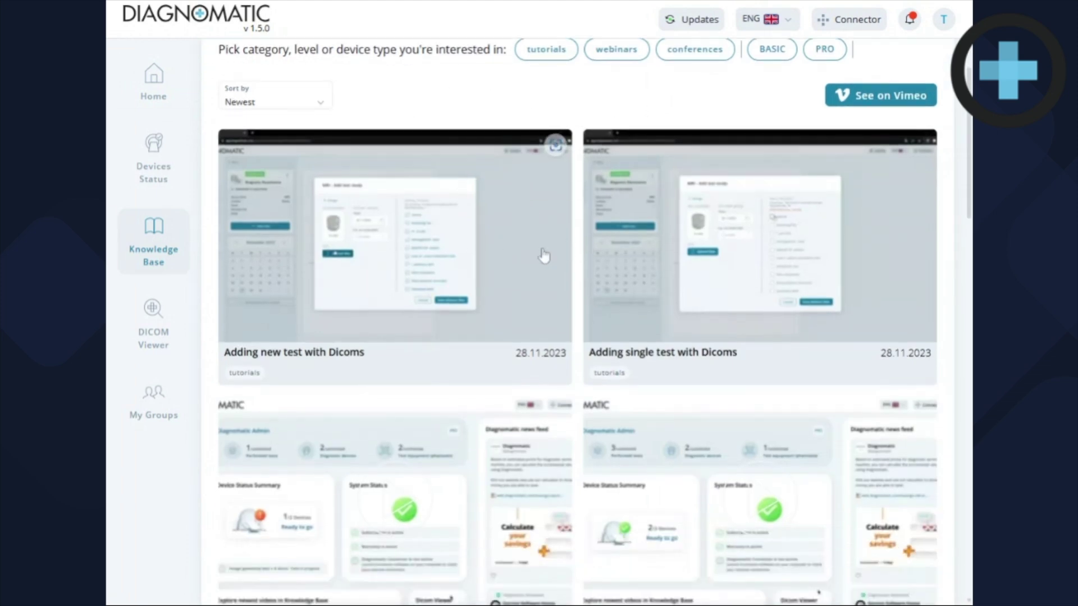
scroll(544, 257, "down", 1)
scroll(541, 219, "down", 6)
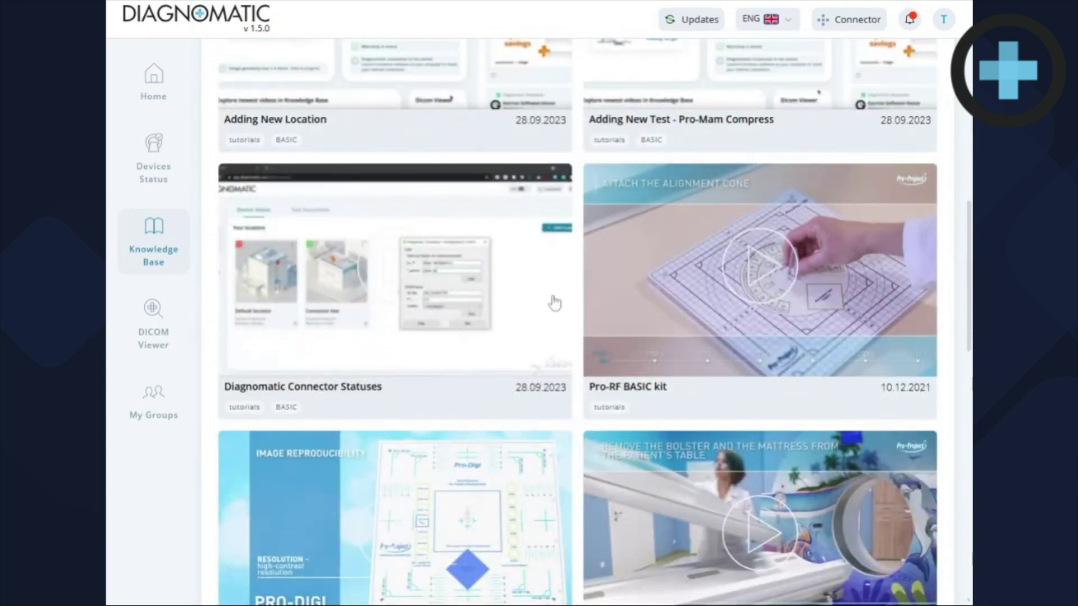
scroll(618, 292, "down", 2)
scroll(644, 341, "down", 3)
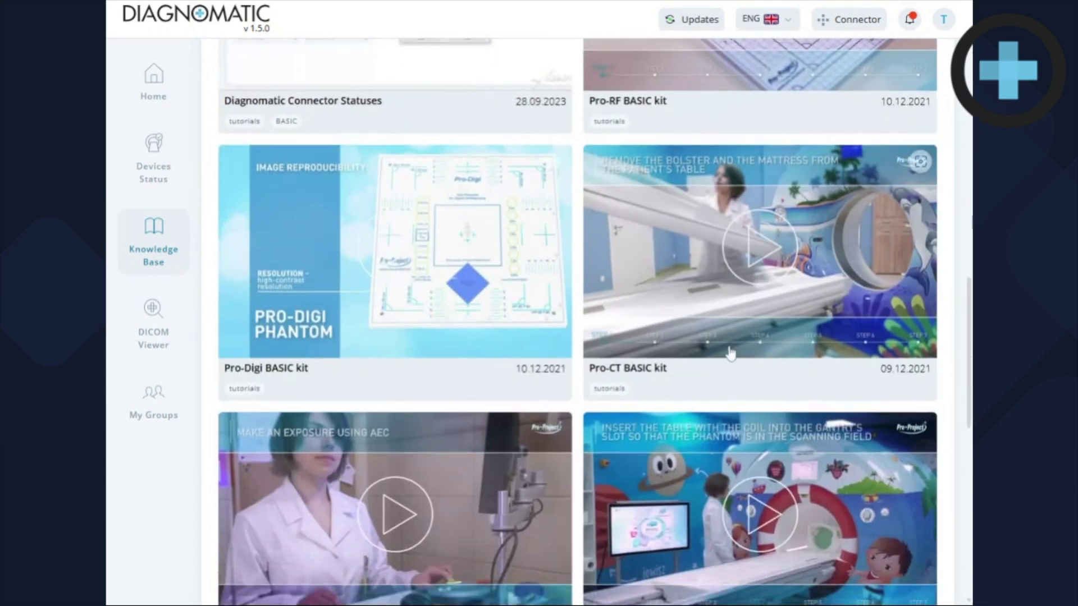
scroll(638, 318, "up", 3)
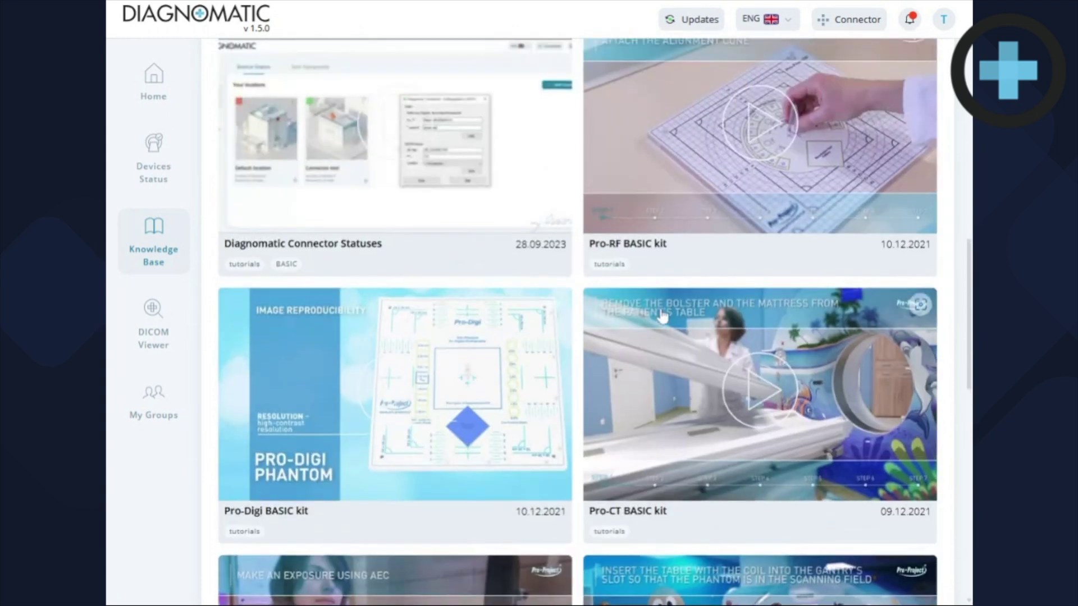
scroll(662, 317, "up", 10)
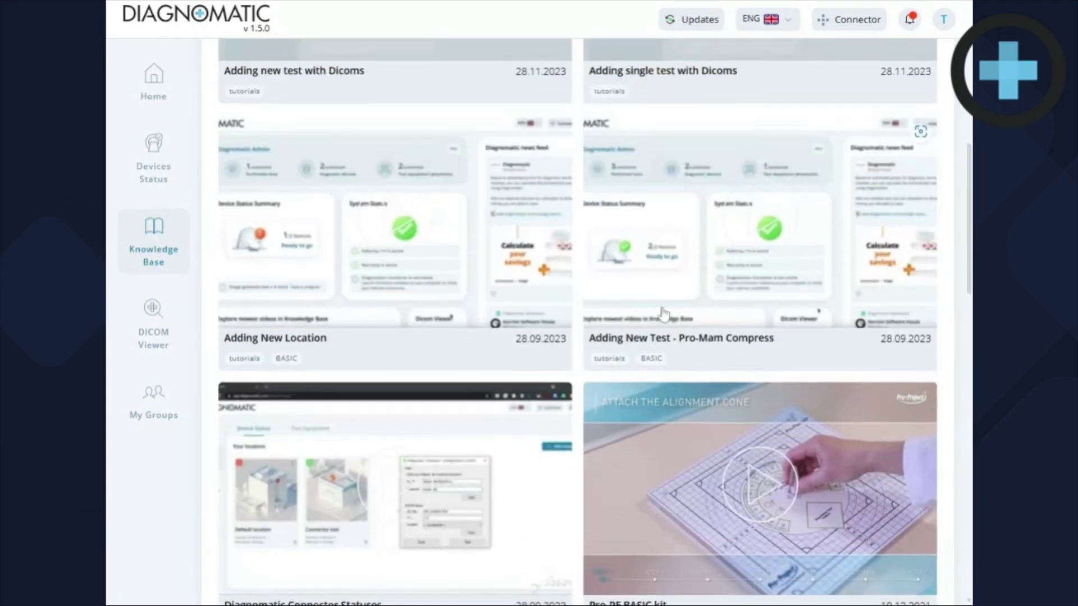
Return to the home page and look it over down to the Dicom Viewer upload area.
left_click(151, 76)
scroll(588, 283, "down", 2)
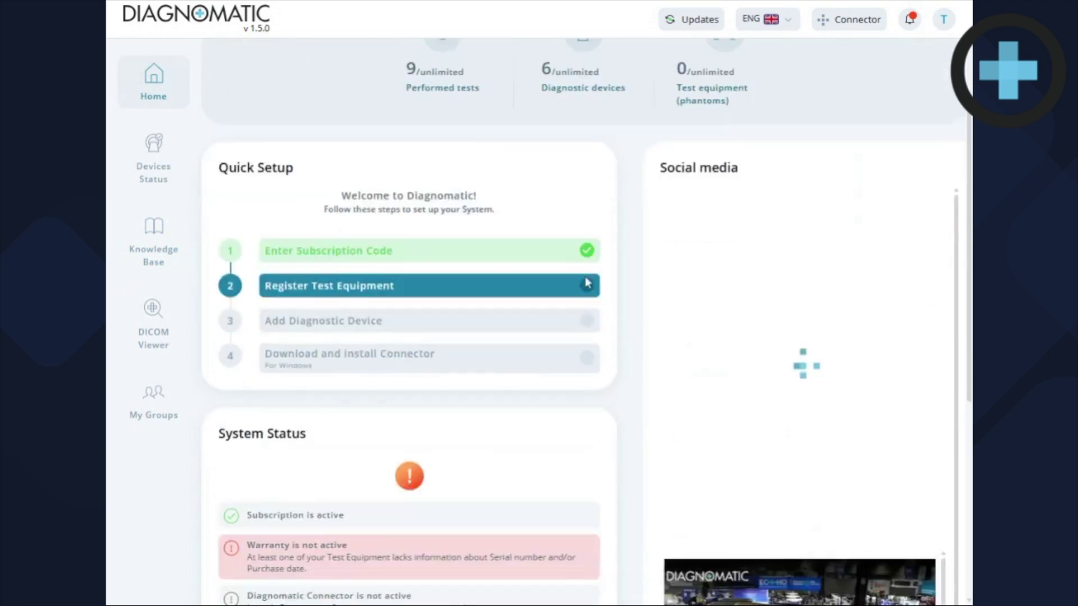
scroll(587, 283, "down", 8)
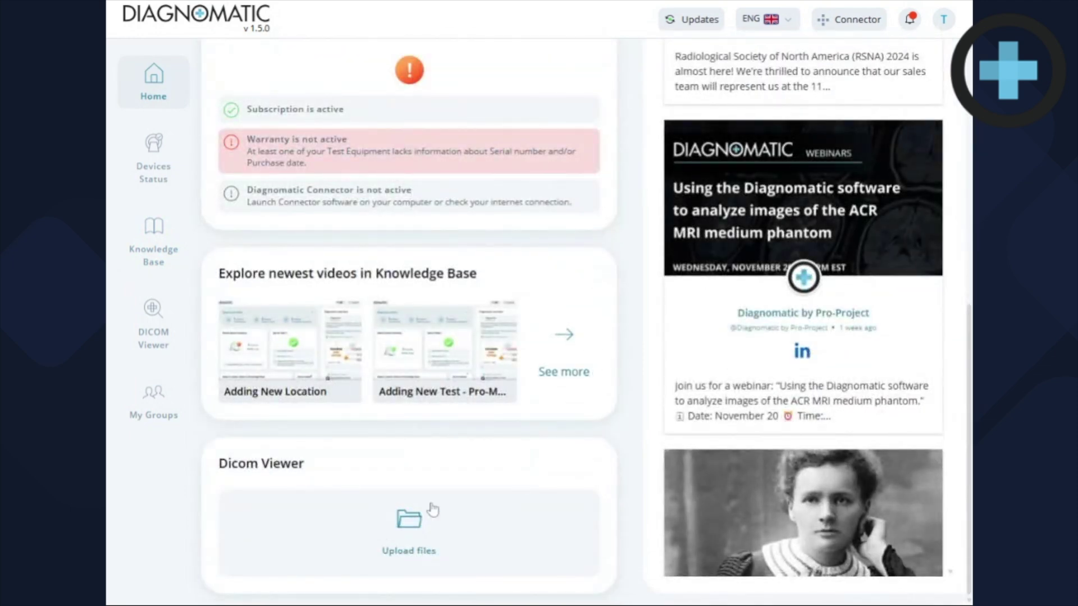
scroll(597, 264, "up", 8)
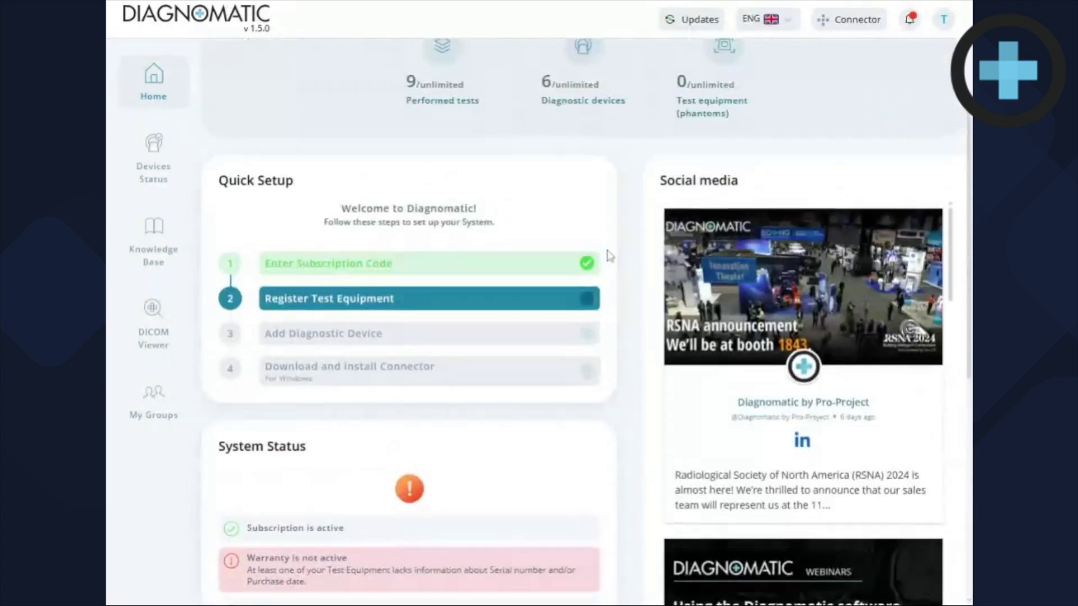
Open the devices overview, check the registered test equipment, and return to the list of locations.
left_click(155, 178)
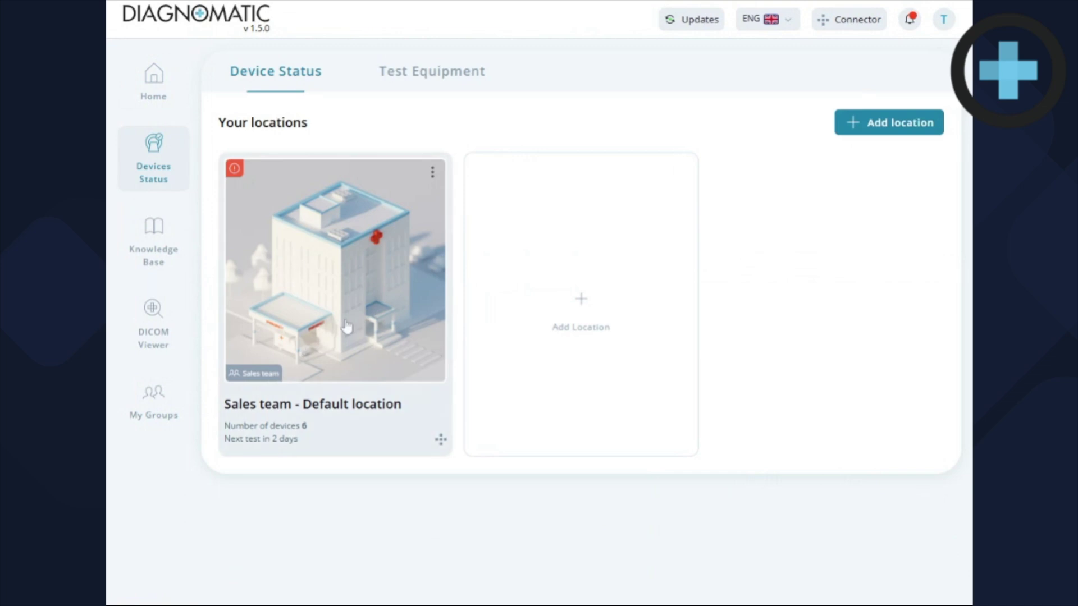
mouse_move(341, 308)
mouse_move(384, 319)
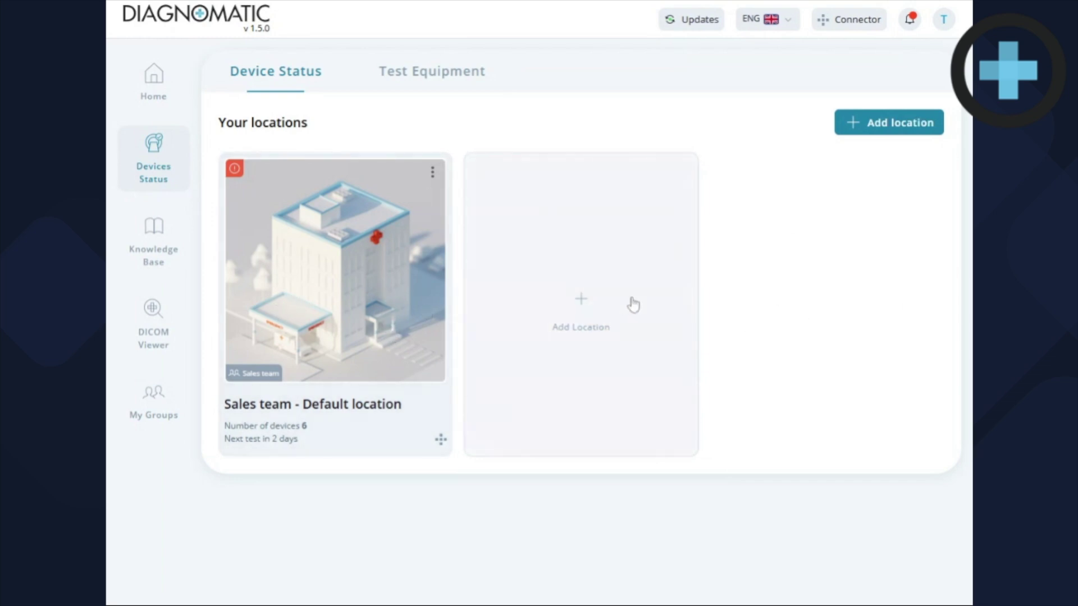
left_click(420, 78)
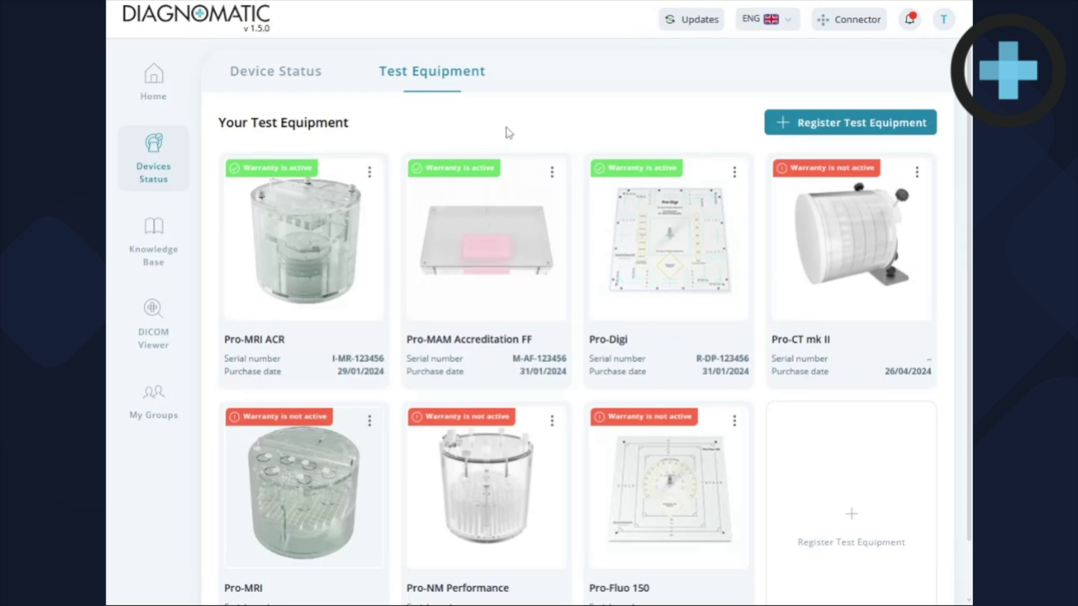
left_click(279, 78)
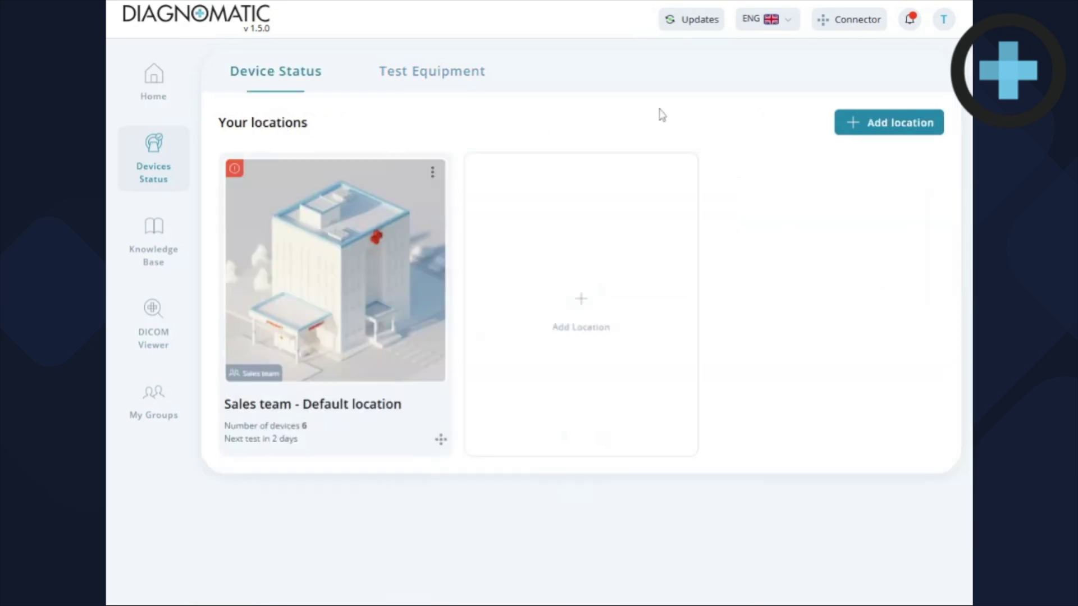
Open the MRI device in the Sales team default location and review its Geometry test parameters, diagram and results.
left_click(349, 315)
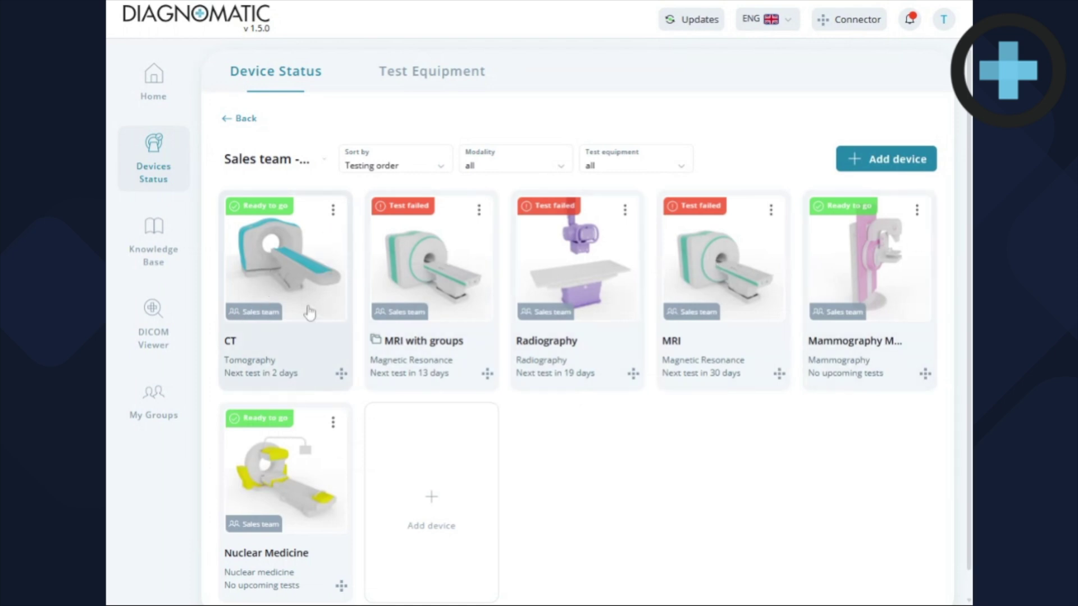
left_click(733, 279)
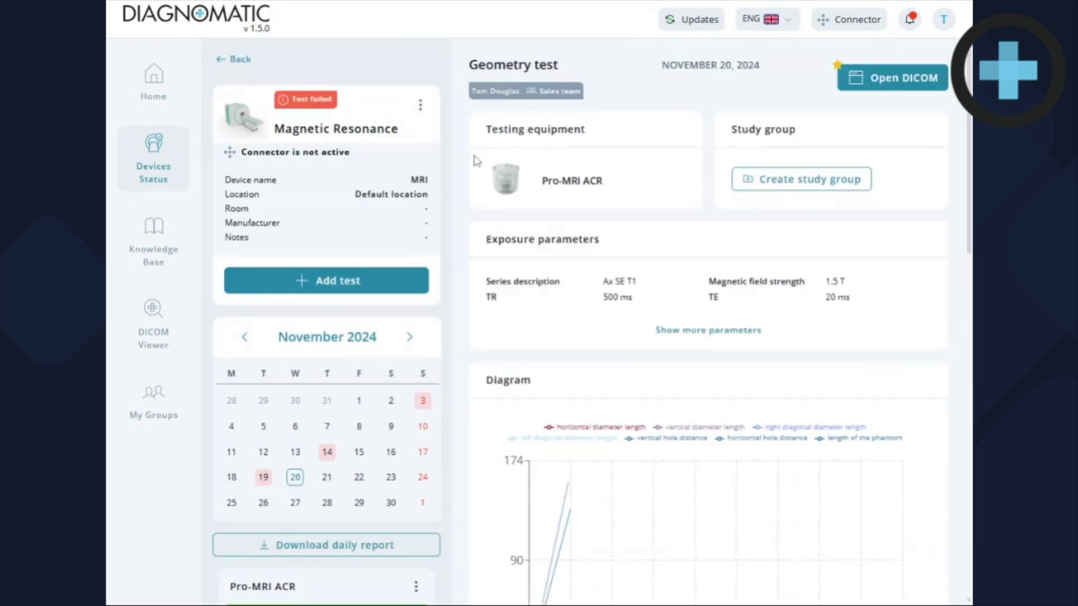
scroll(440, 200, "down", 2)
scroll(440, 200, "down", 7)
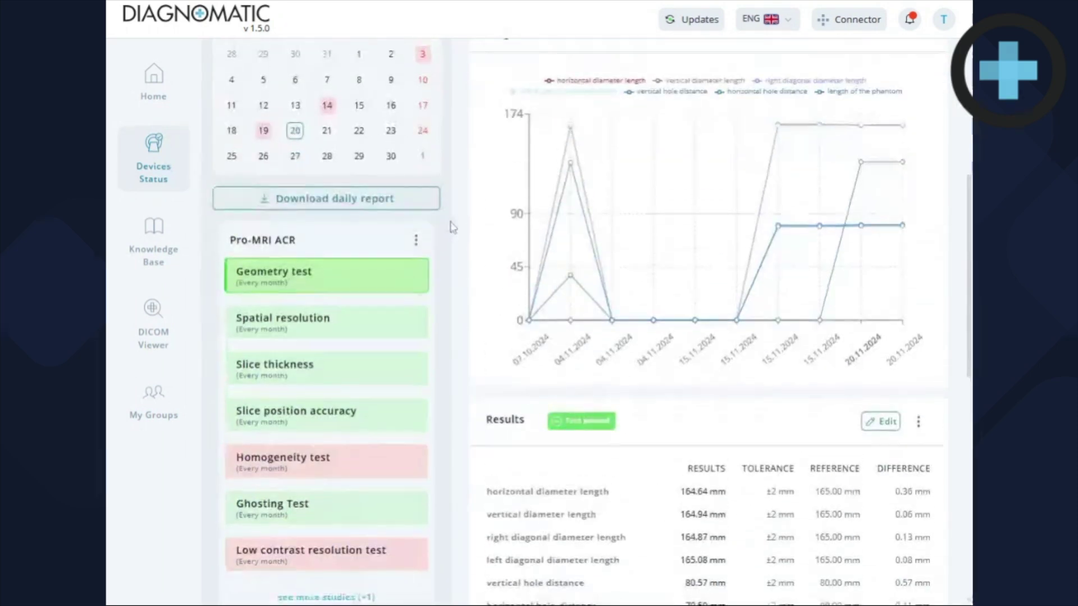
scroll(460, 148, "up", 9)
scroll(464, 247, "down", 7)
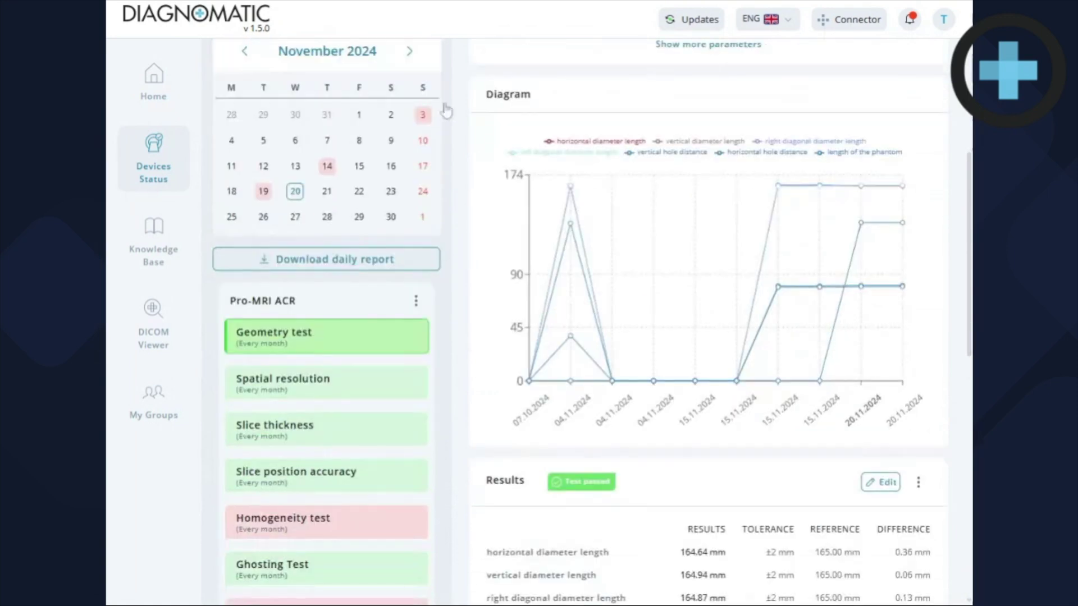
scroll(471, 222, "up", 7)
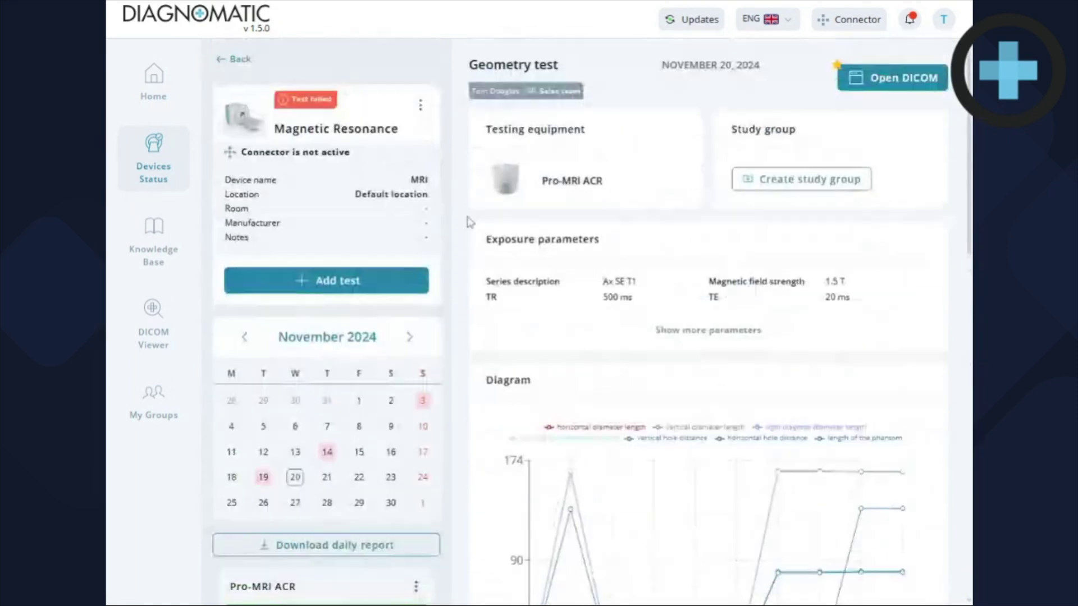
Open the MRI's diagnostic device settings and display the default tests for the Pro-MRI ACR phantom.
left_click(420, 105)
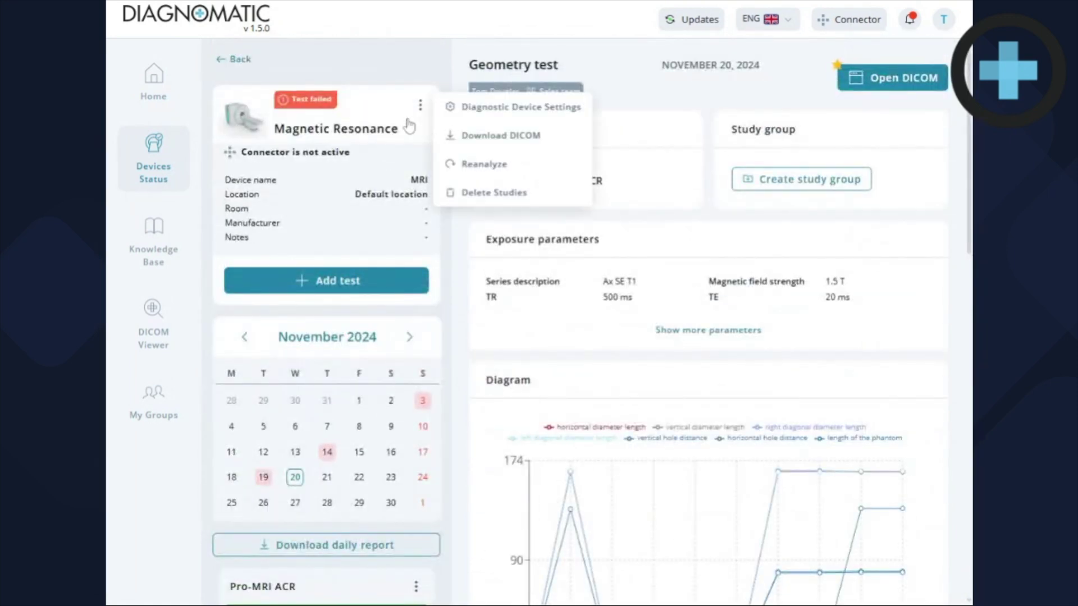
left_click(499, 114)
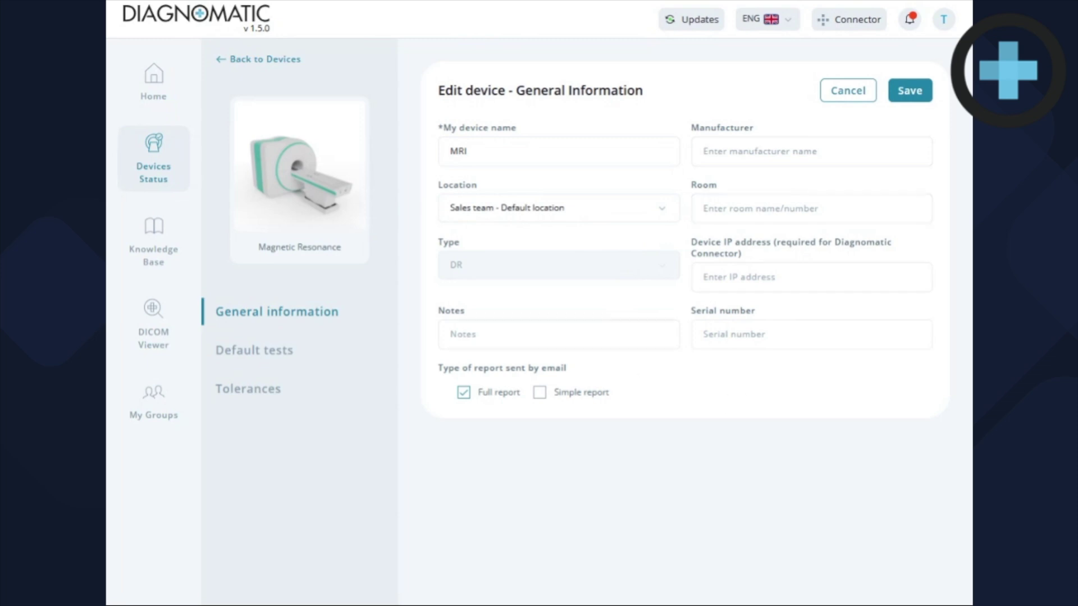
left_click(225, 353)
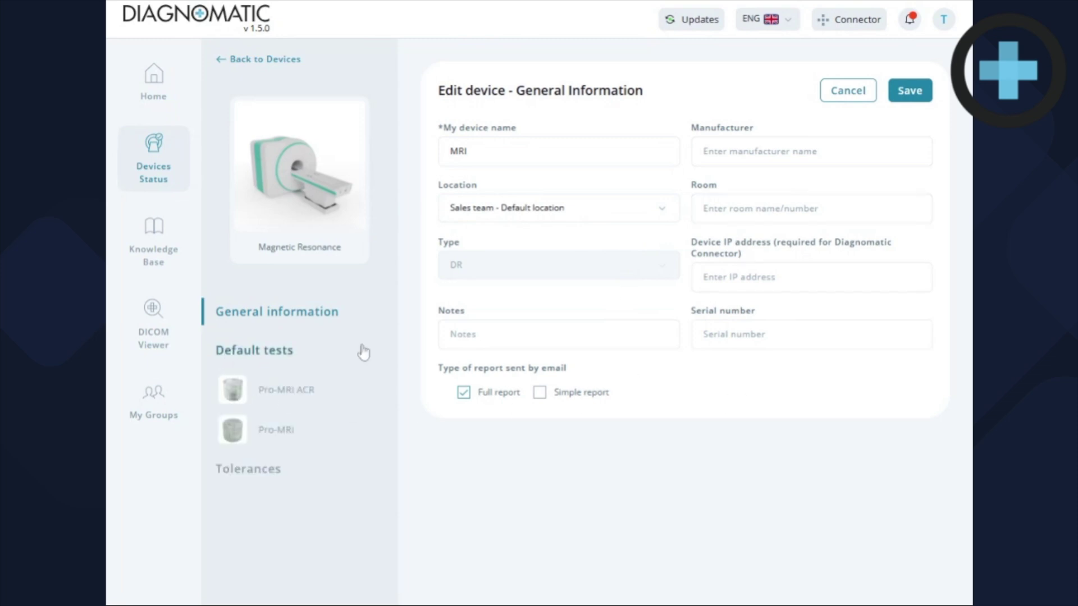
left_click(298, 391)
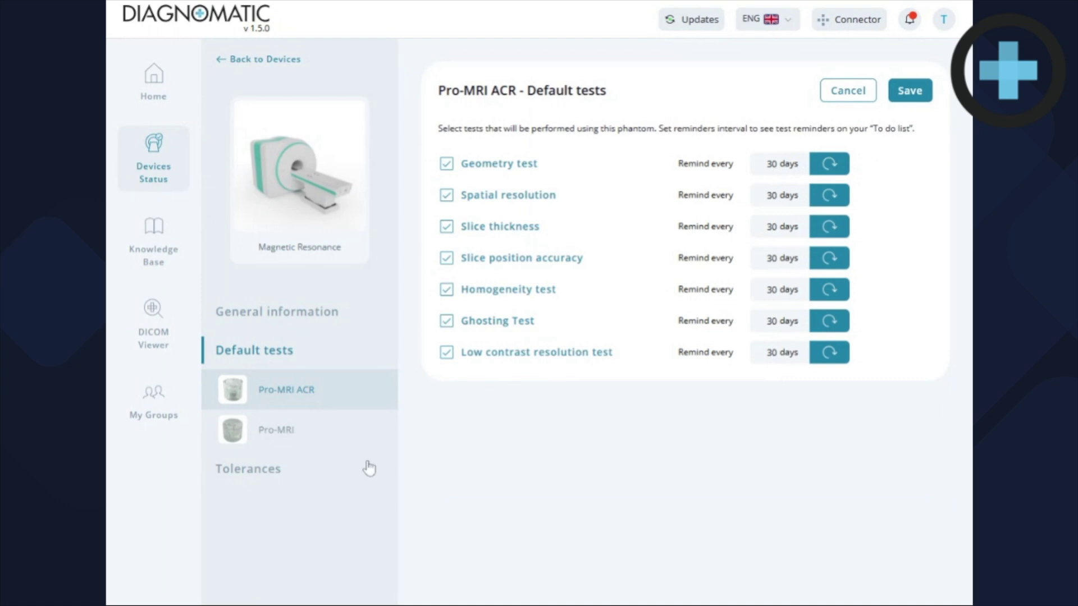
Review the MRI's tolerance settings for the Pro-MRI ACR phantom and return to the device list.
left_click(276, 472)
left_click(292, 511)
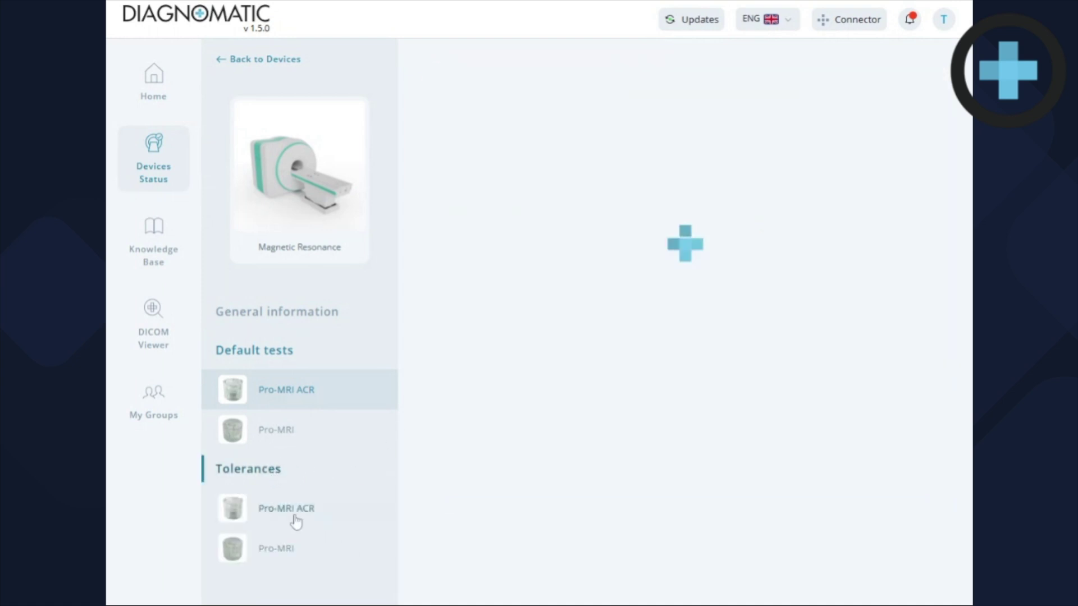
scroll(859, 247, "down", 8)
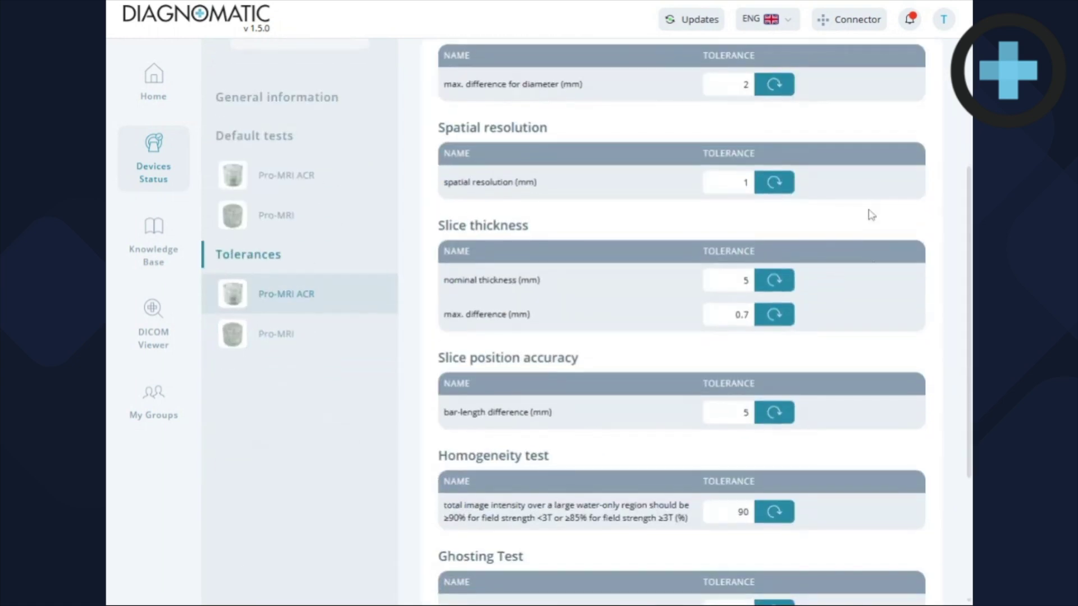
scroll(867, 259, "up", 8)
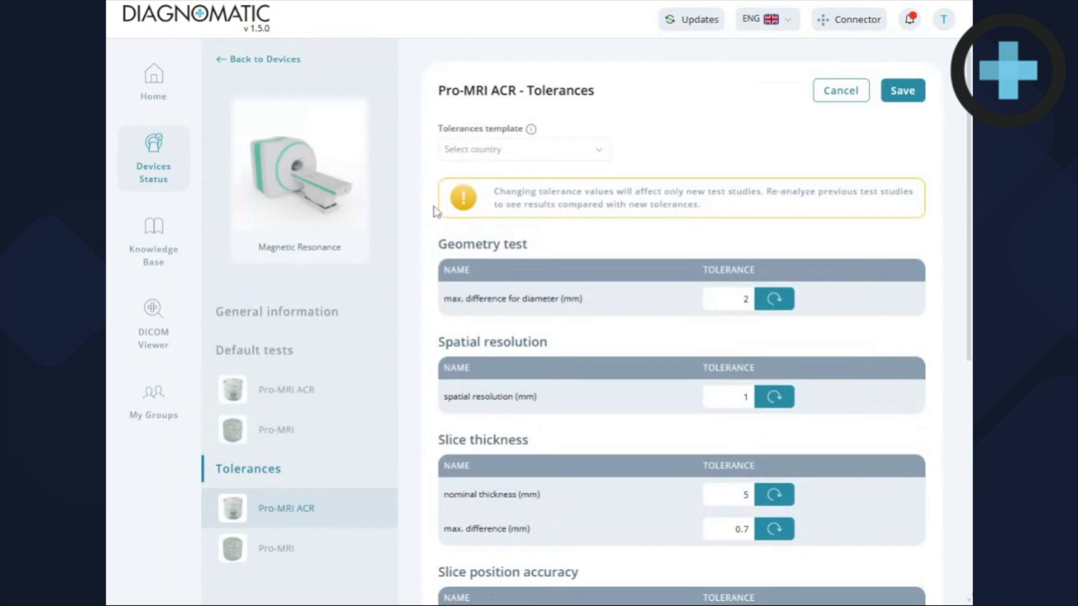
scroll(685, 314, "down", 1)
scroll(681, 301, "up", 1)
left_click(259, 60)
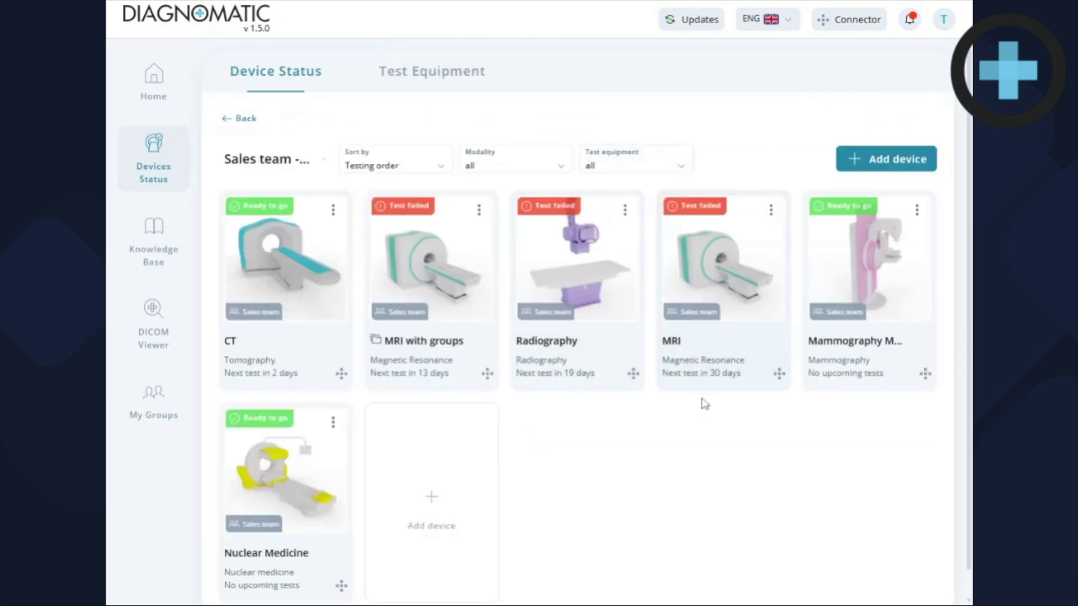
Add a Pro-MRI ACR test study to the MRI with the MRI Ax T1 ACR slice 1–11 files and all tests, then dismiss the Connector tip.
left_click(768, 236)
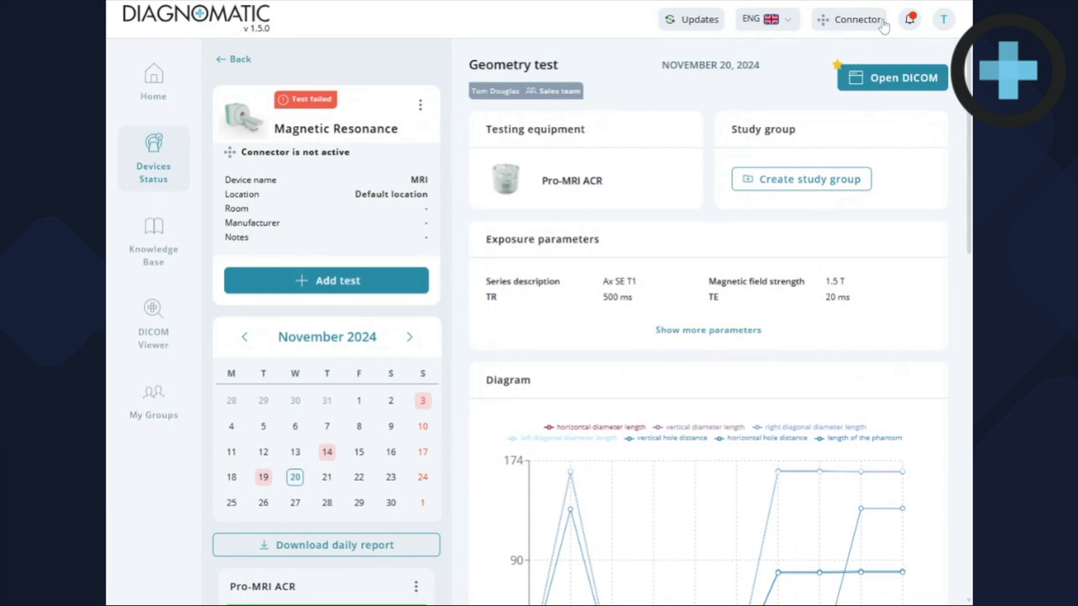
left_click(331, 284)
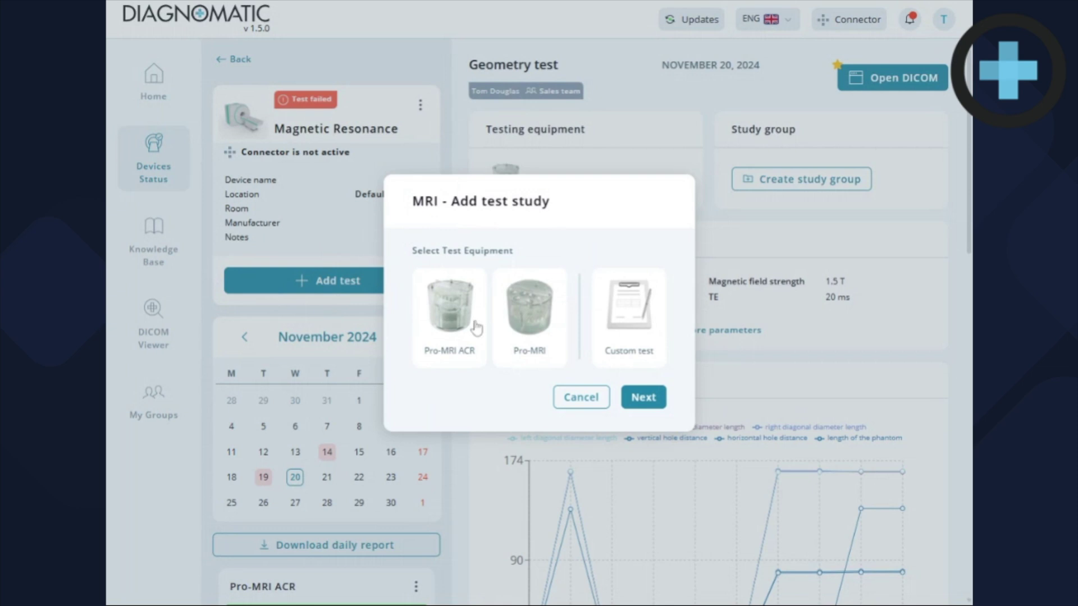
left_click(453, 313)
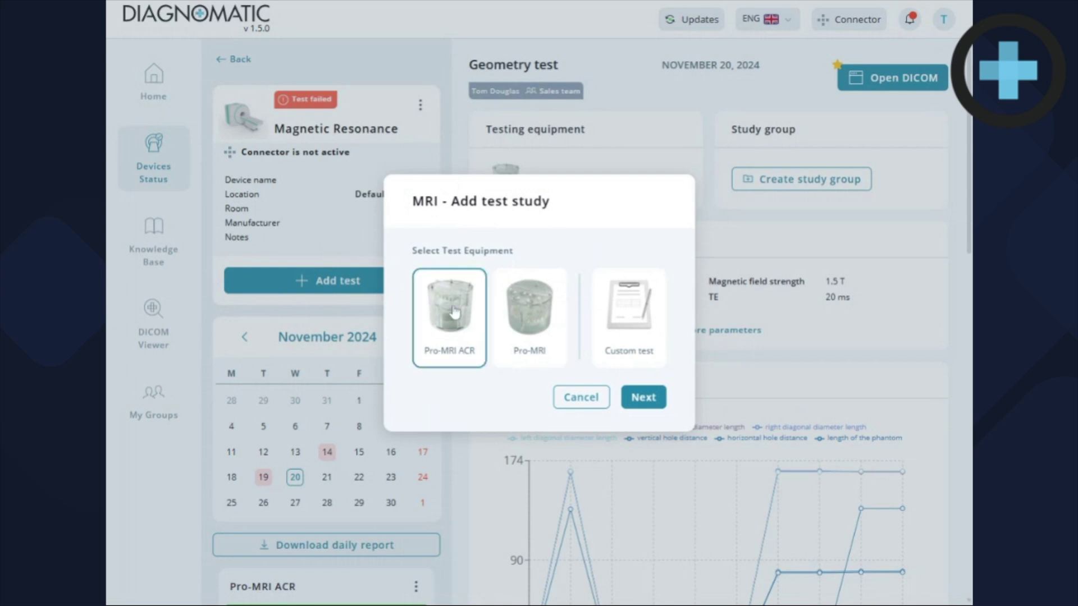
left_click(642, 400)
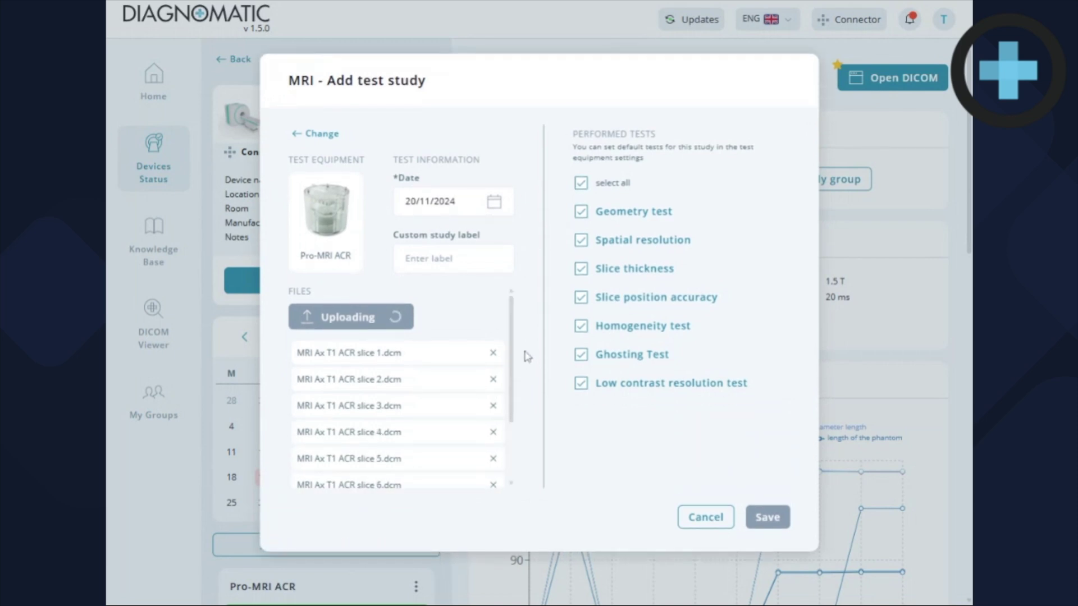
left_click_drag(511, 374, 512, 446)
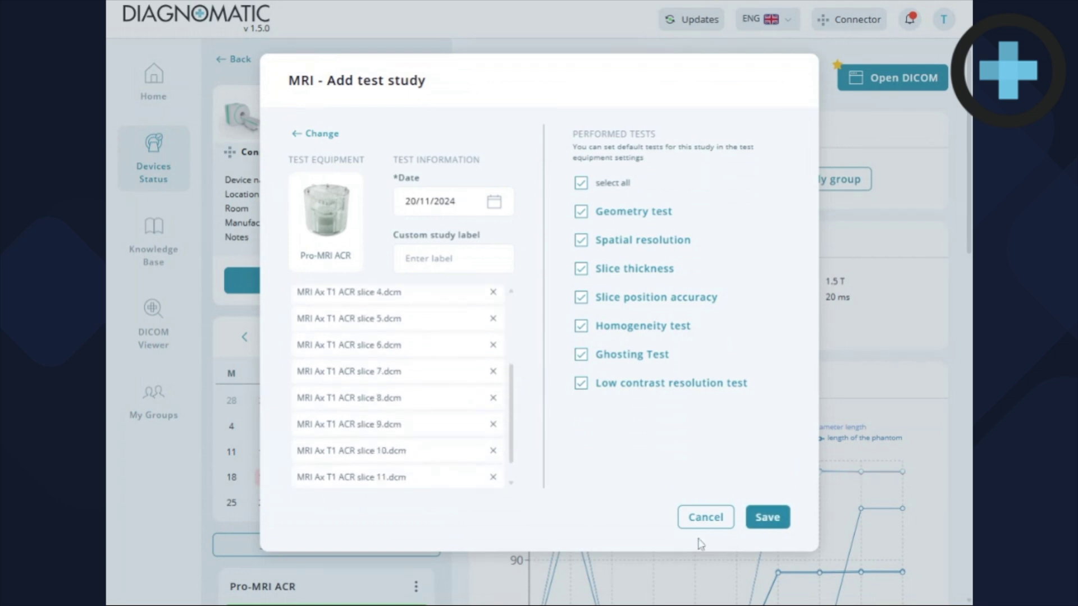
left_click(767, 526)
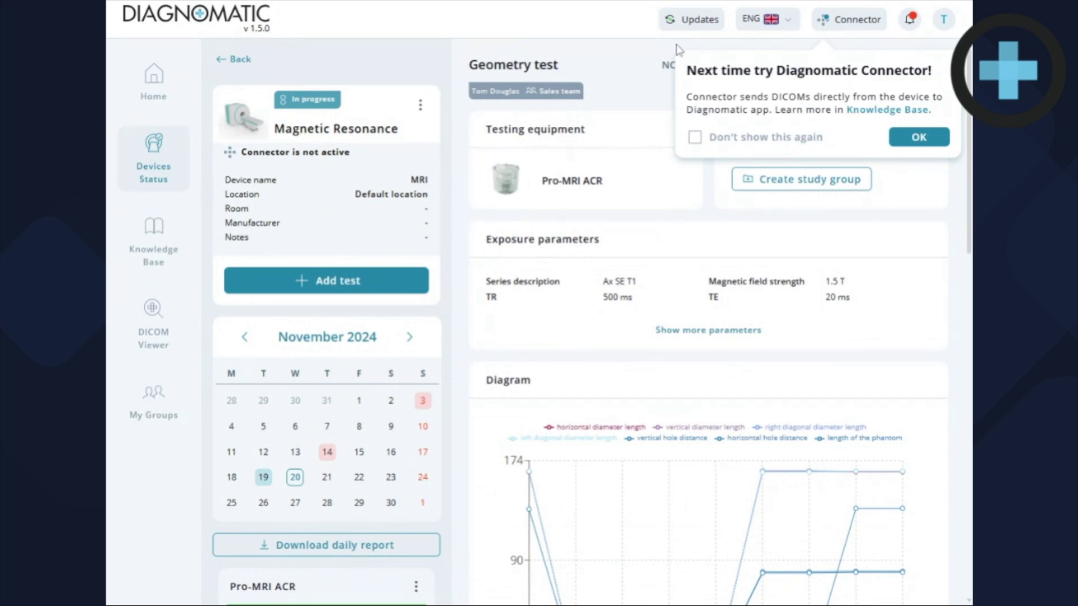
left_click(928, 146)
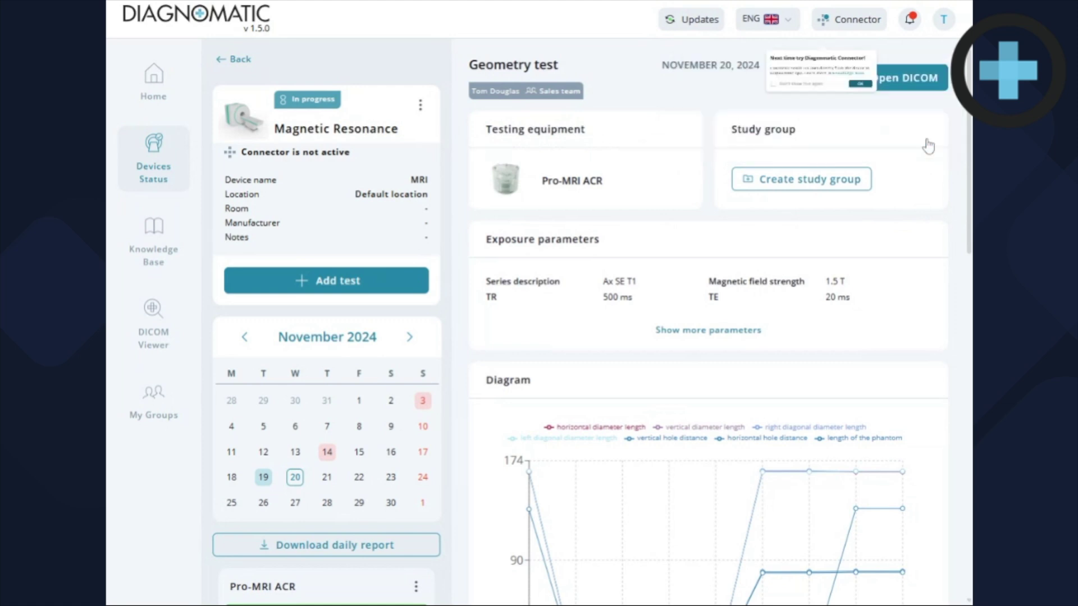
Return to the device list and open the T1 study group of the MRI with groups device.
left_click(238, 62)
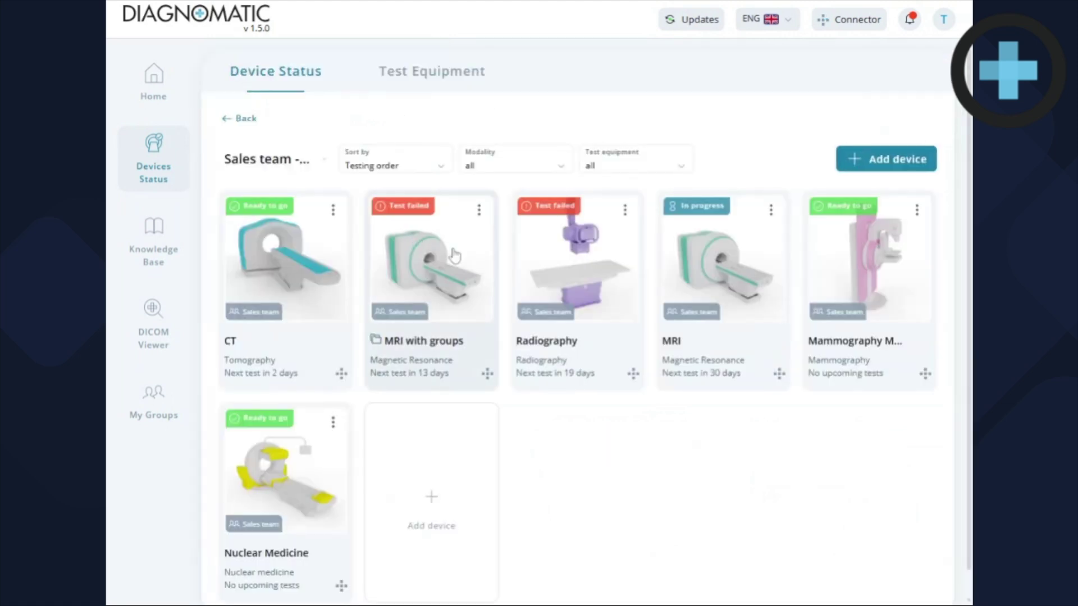
left_click(479, 239)
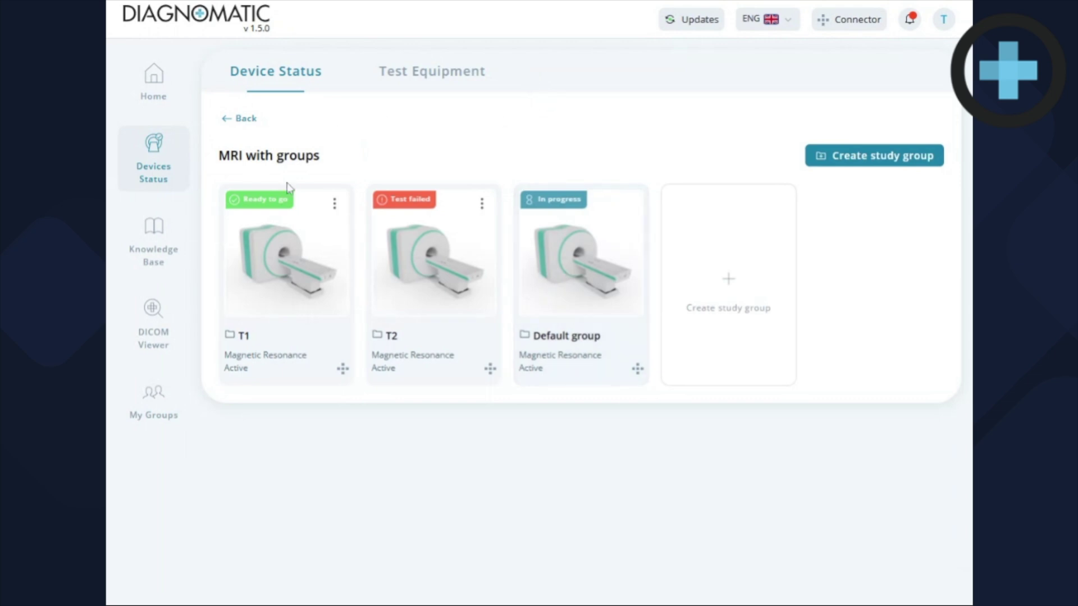
left_click(285, 297)
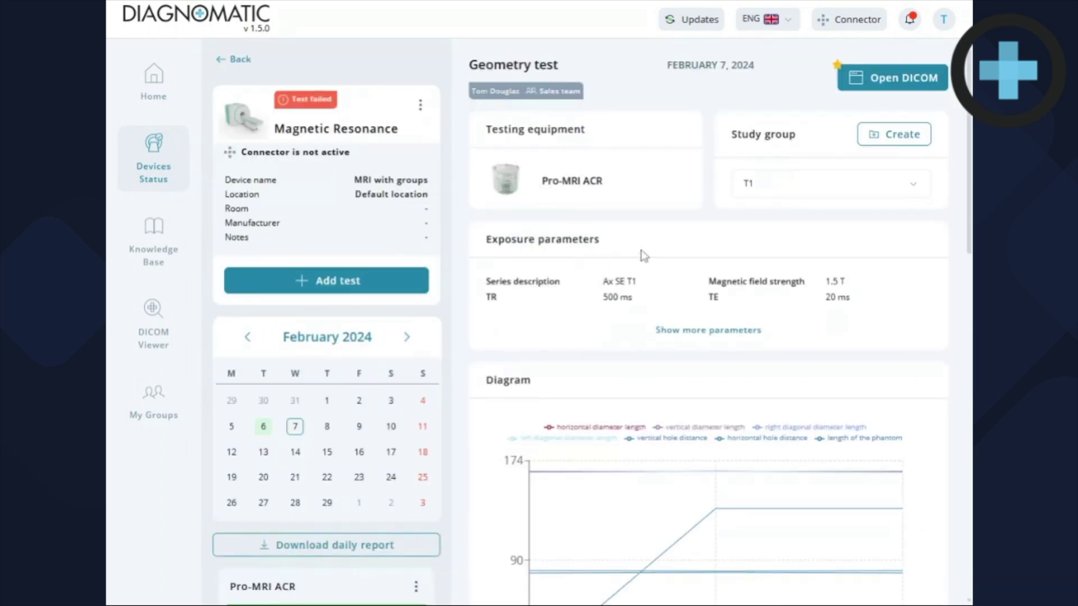
Examine the T1 group's Geometry test exposure parameters, study group setting and trend diagram.
scroll(654, 241, "down", 2)
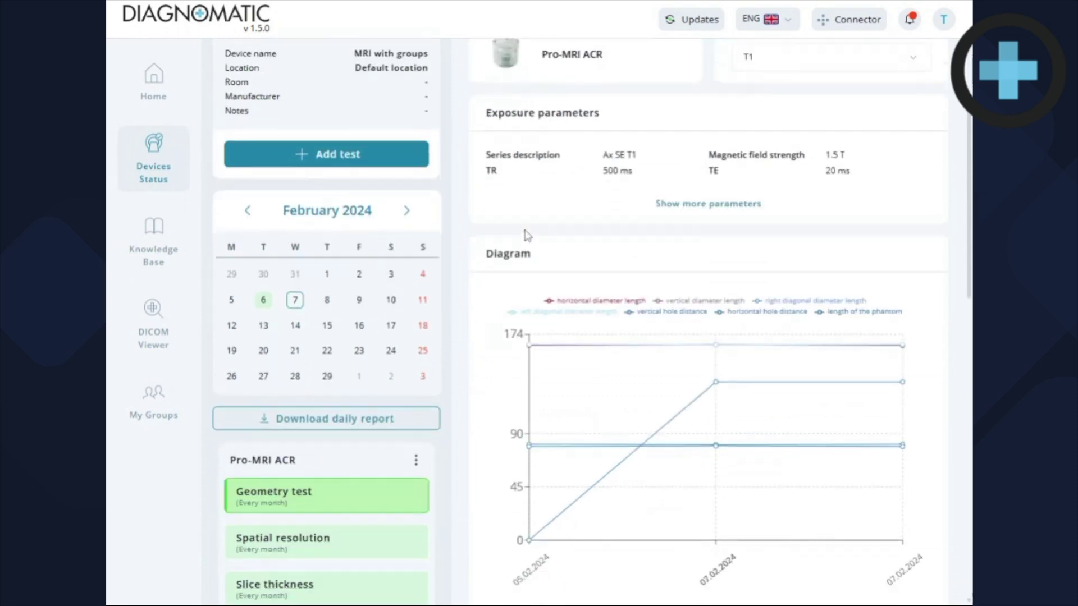
scroll(645, 230, "up", 1)
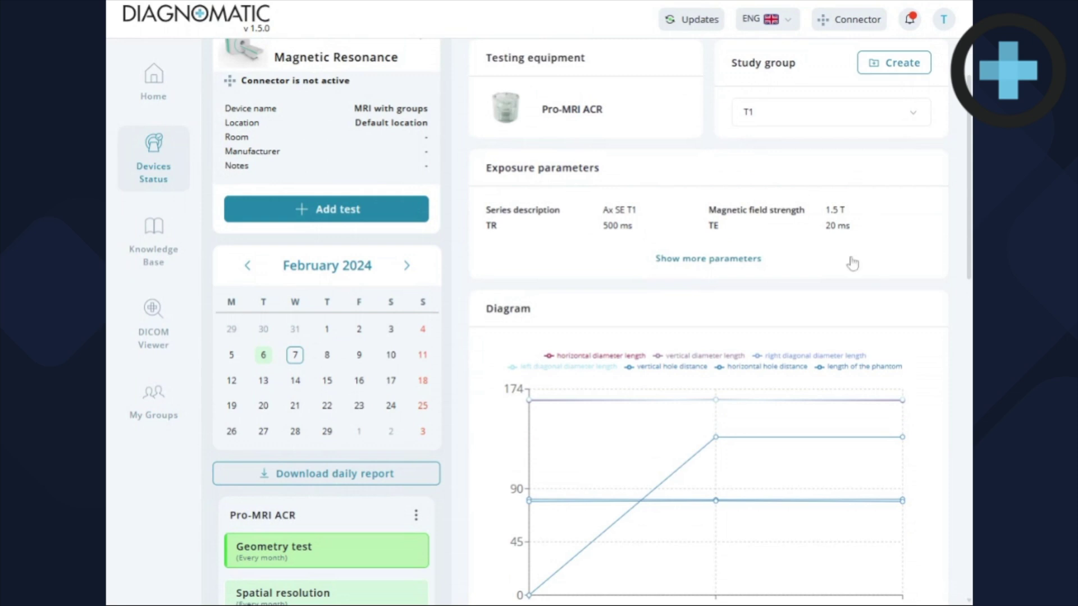
scroll(474, 318, "down", 1)
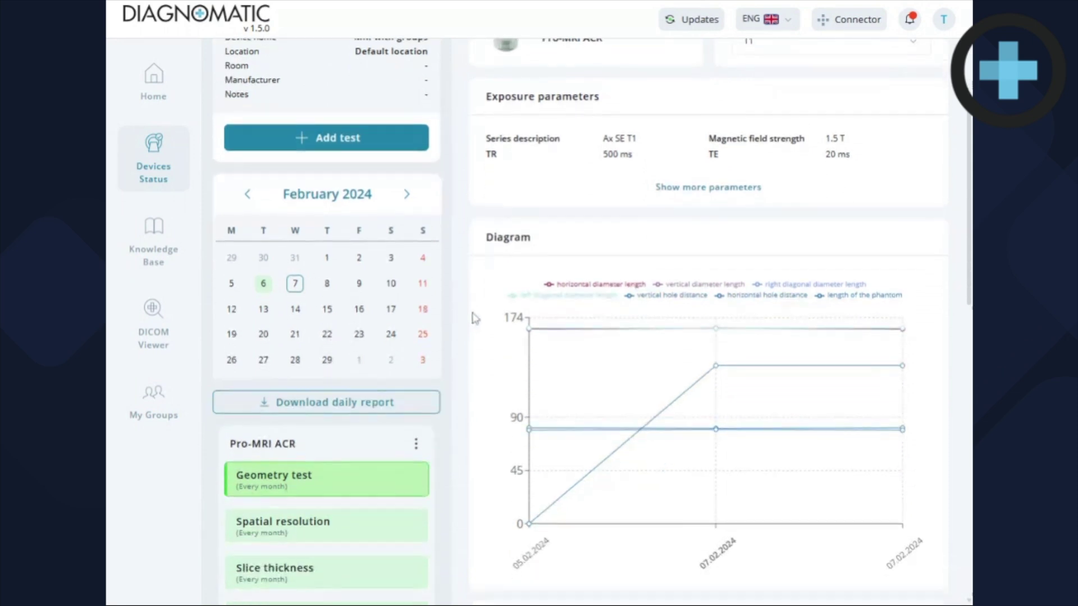
scroll(507, 265, "up", 1)
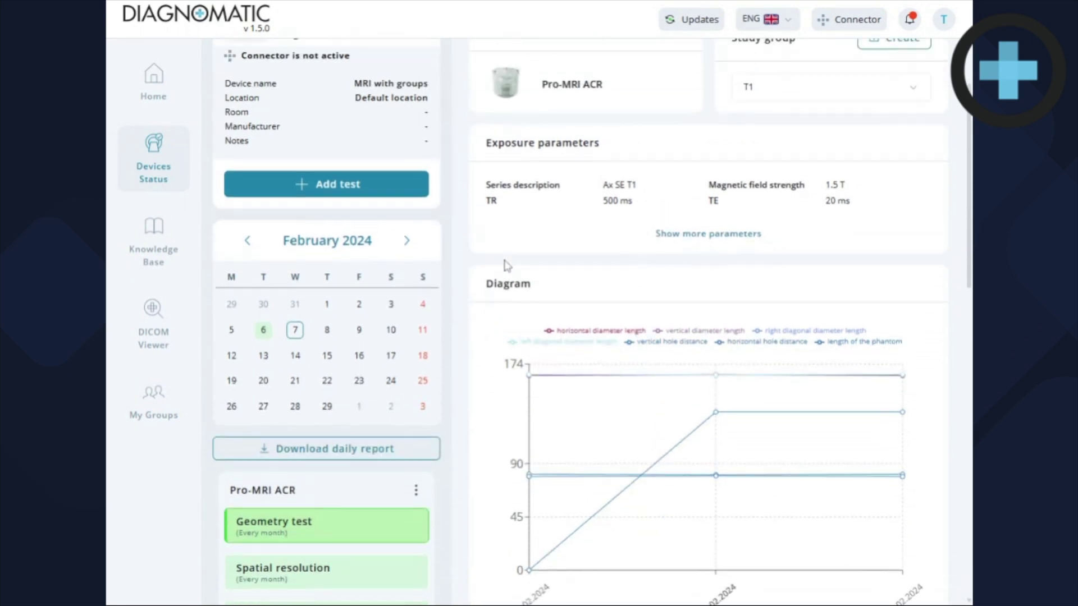
scroll(472, 344, "down", 2)
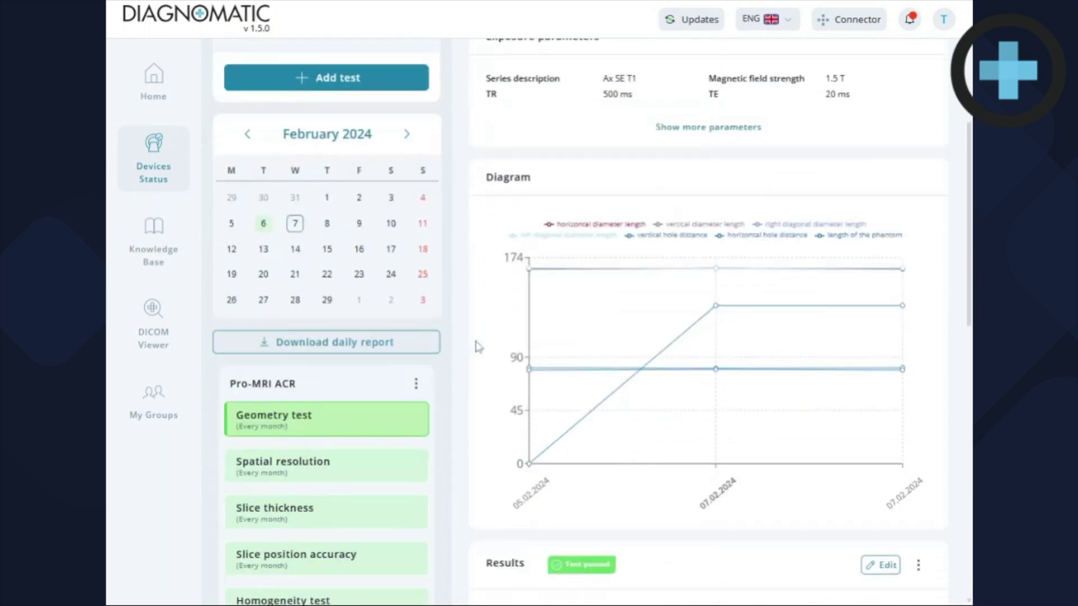
scroll(494, 233, "down", 1)
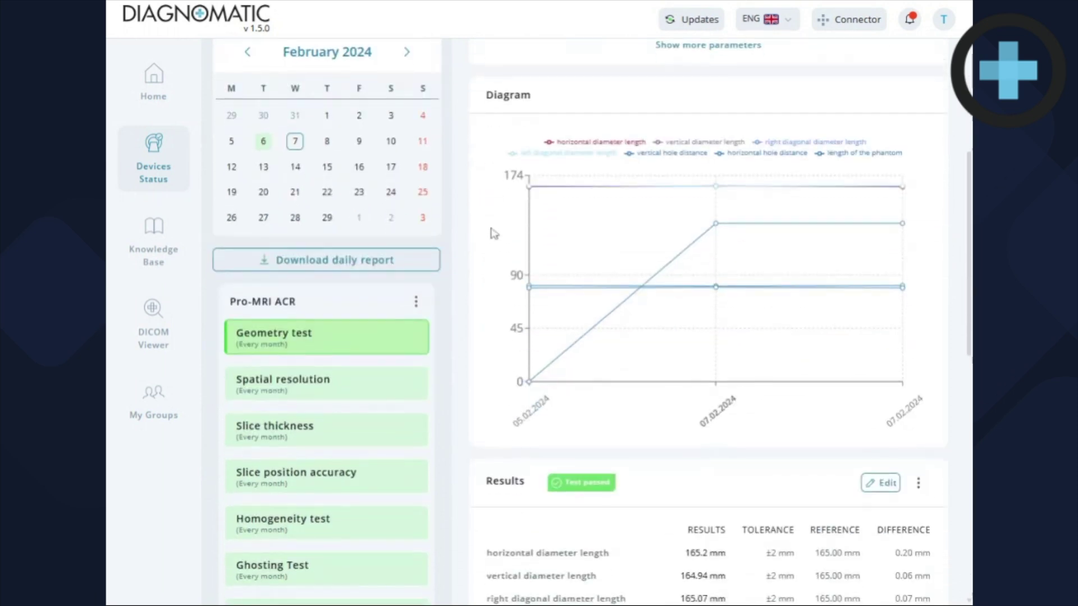
scroll(494, 233, "down", 1)
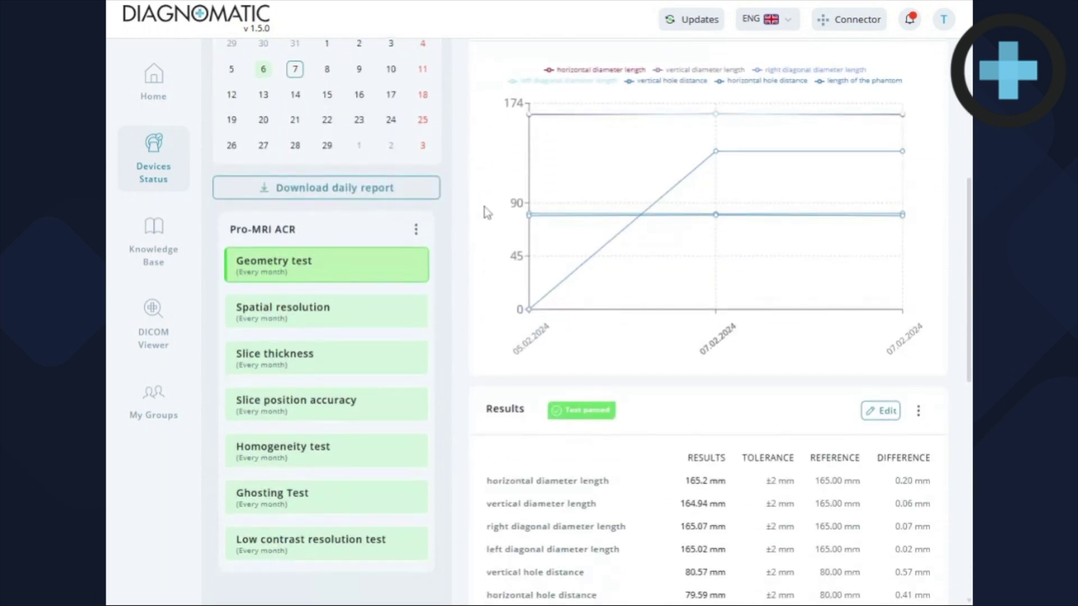
Examine the Geometry test's results, tolerances and reference values, its images range and the annotated phantom image.
scroll(488, 212, "down", 1)
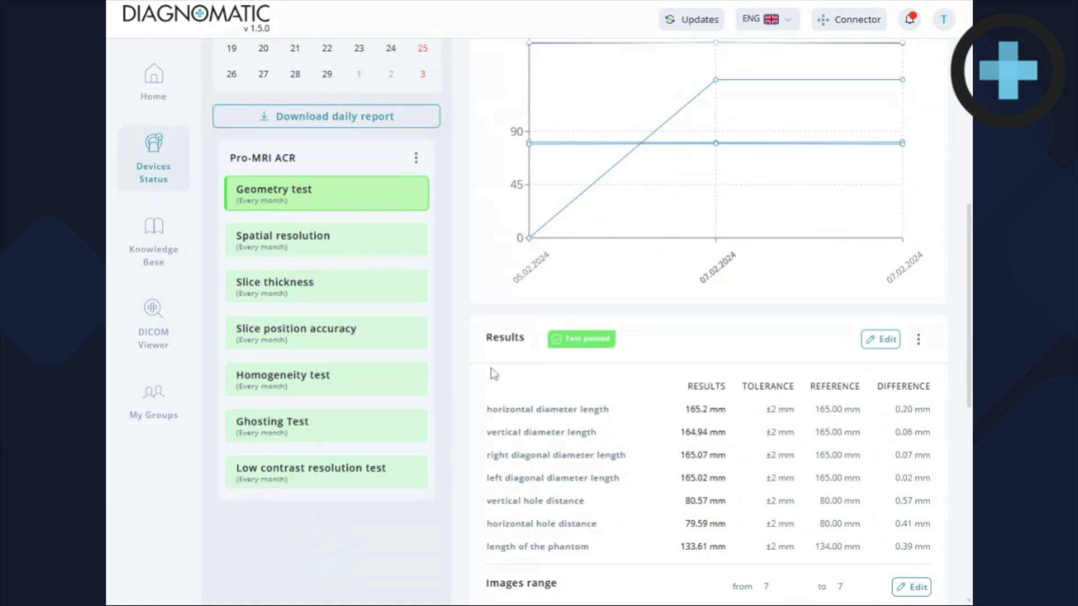
scroll(494, 308, "down", 2)
scroll(471, 311, "up", 1)
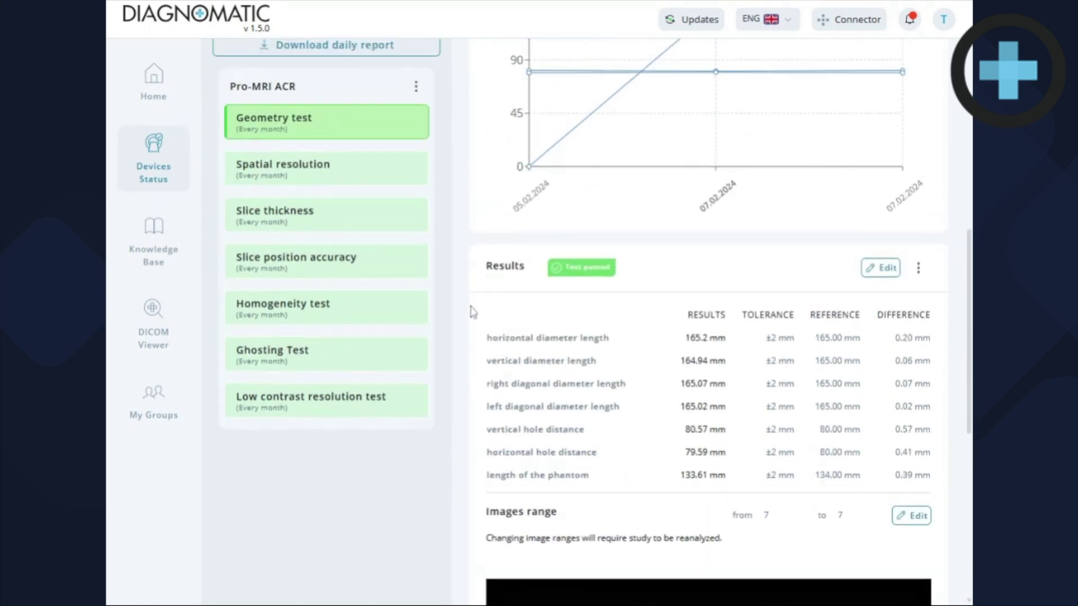
scroll(470, 312, "down", 1)
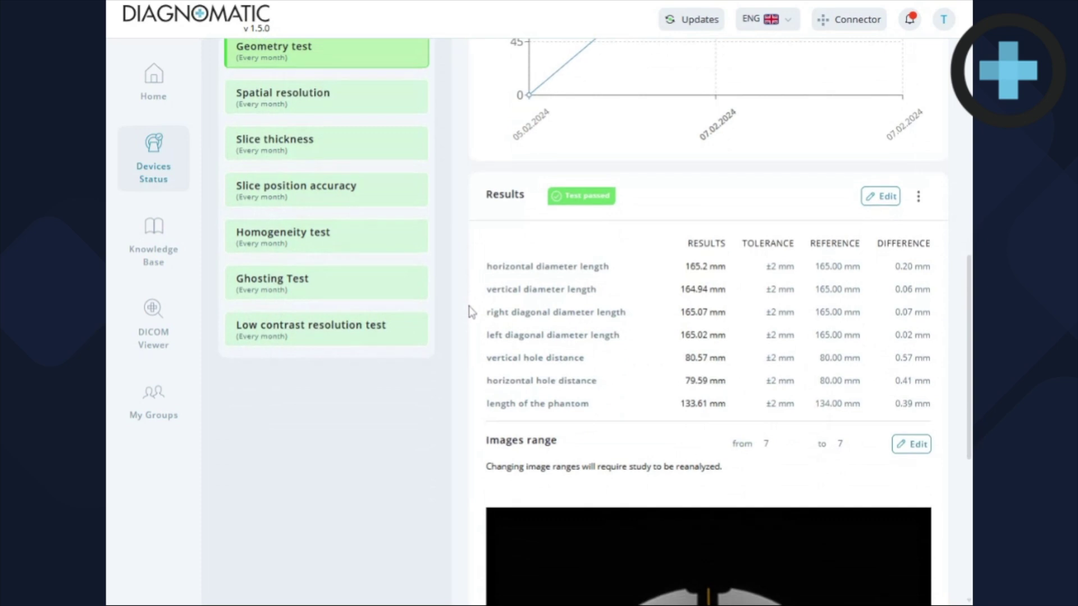
scroll(470, 313, "down", 5)
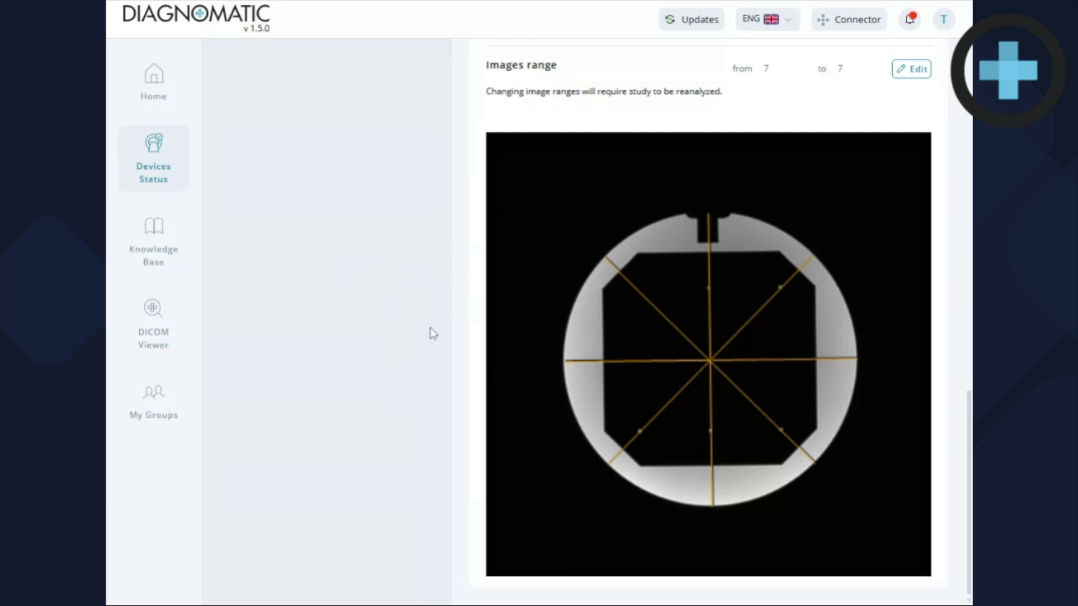
scroll(436, 297, "up", 3)
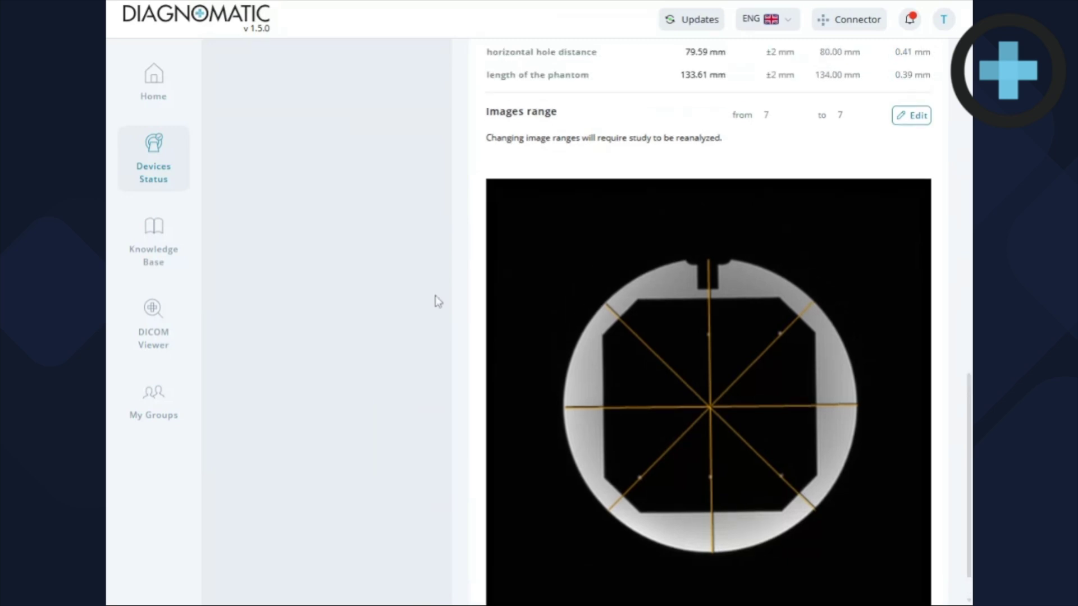
scroll(437, 302, "up", 1)
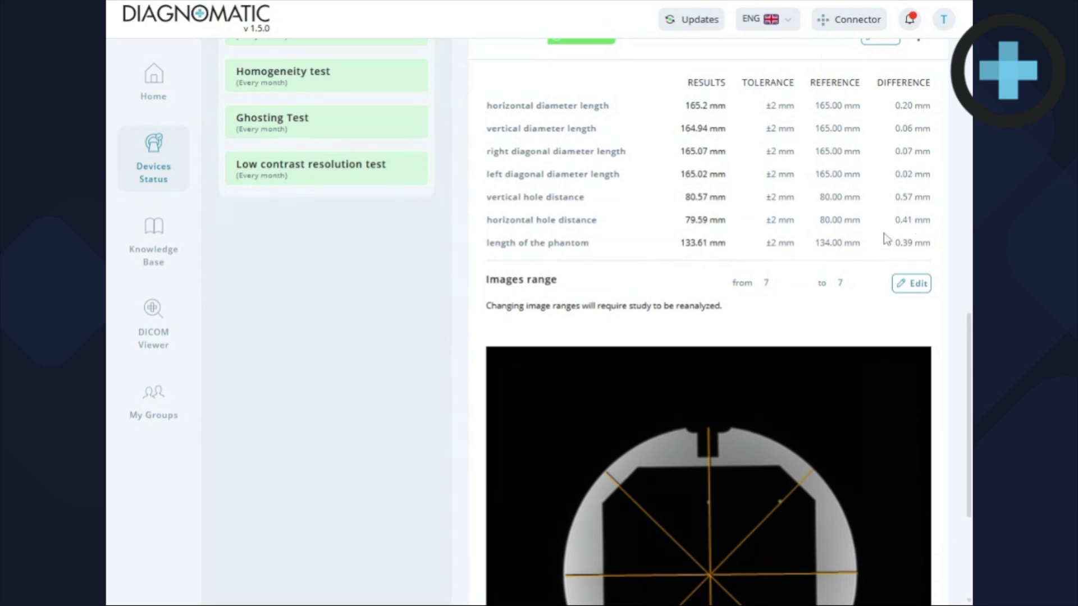
scroll(886, 239, "down", 1)
scroll(605, 232, "up", 4)
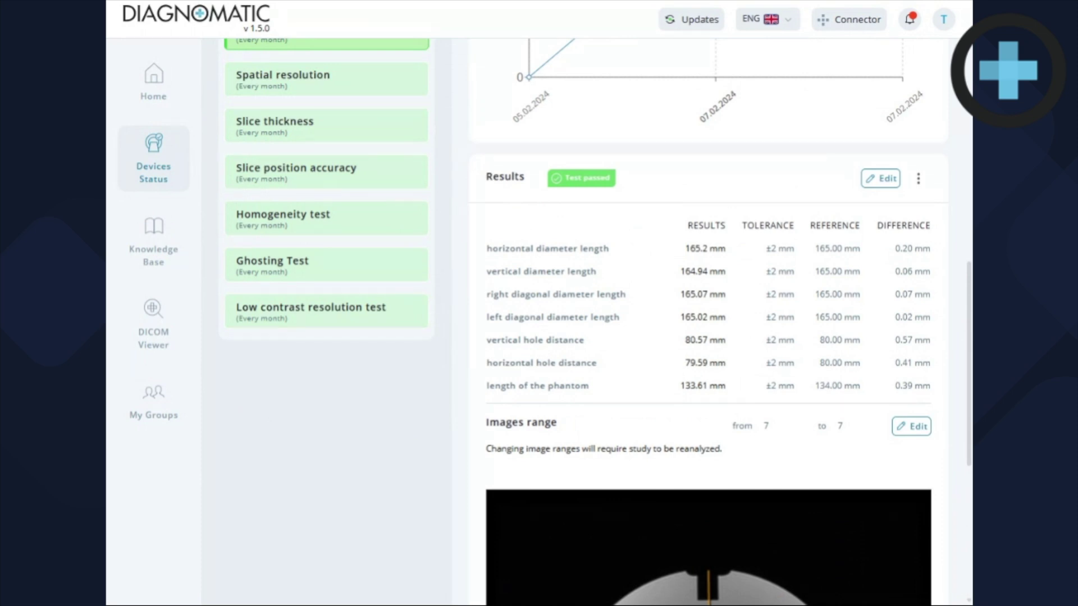
scroll(435, 388, "down", 5)
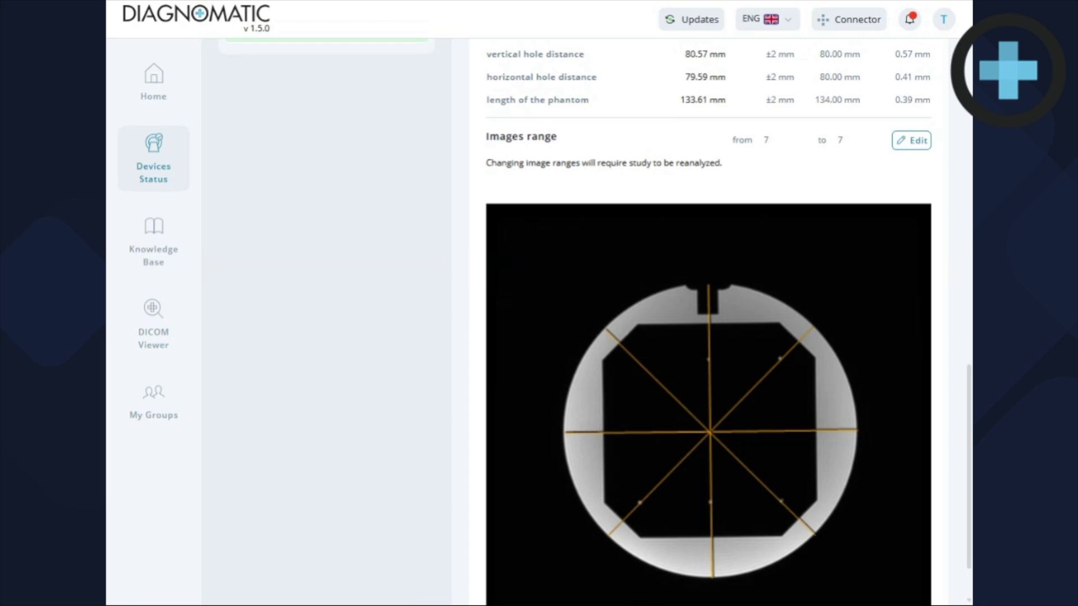
Open the Spatial resolution test and examine its results, images range and the marked resolution patterns on the phantom image.
scroll(304, 391, "up", 8)
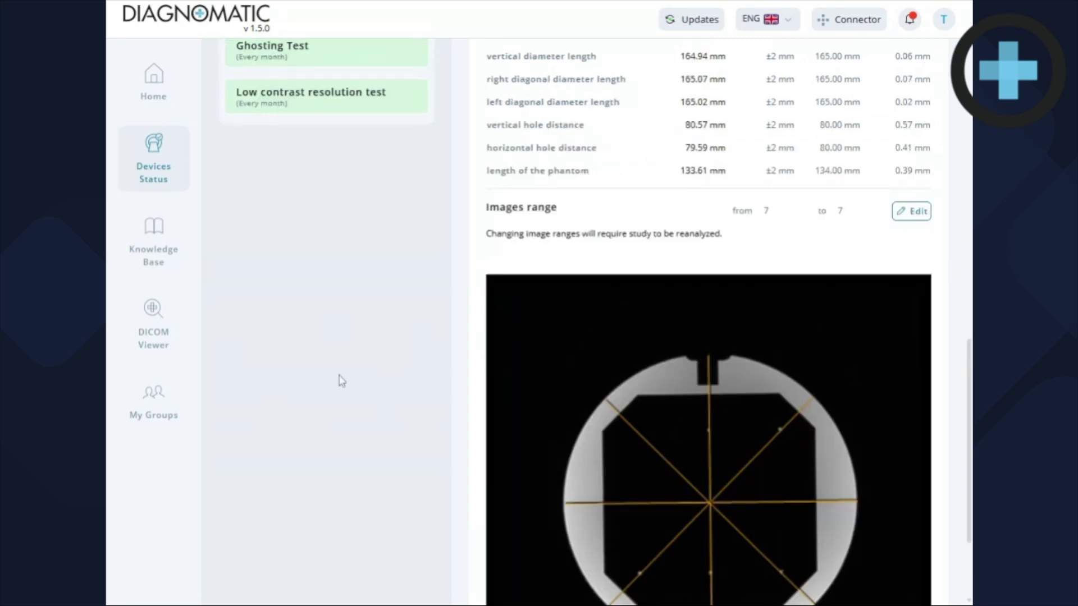
left_click(300, 224)
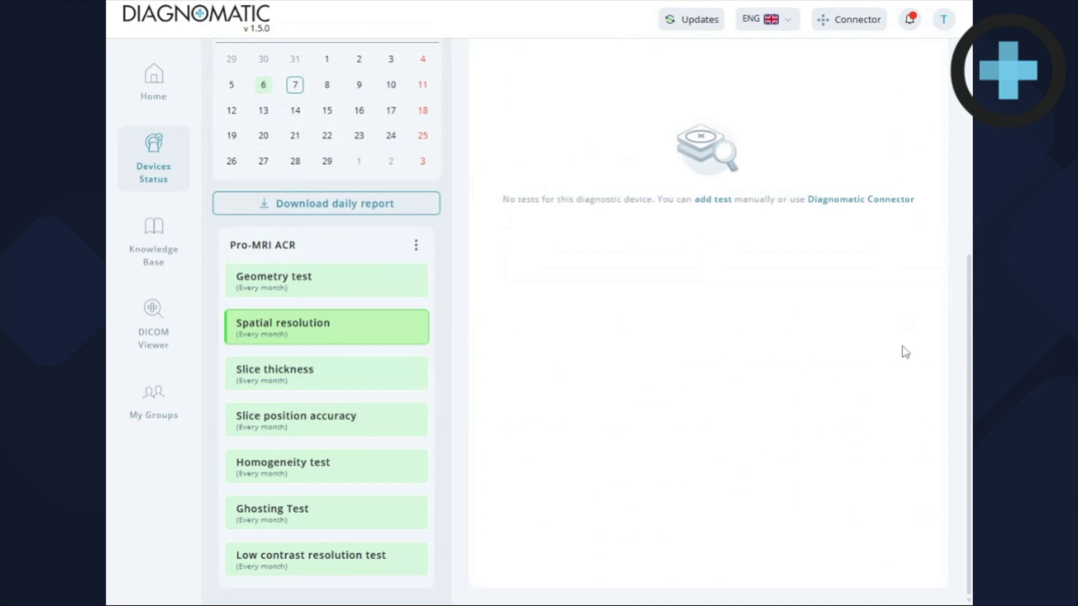
scroll(895, 322, "down", 2)
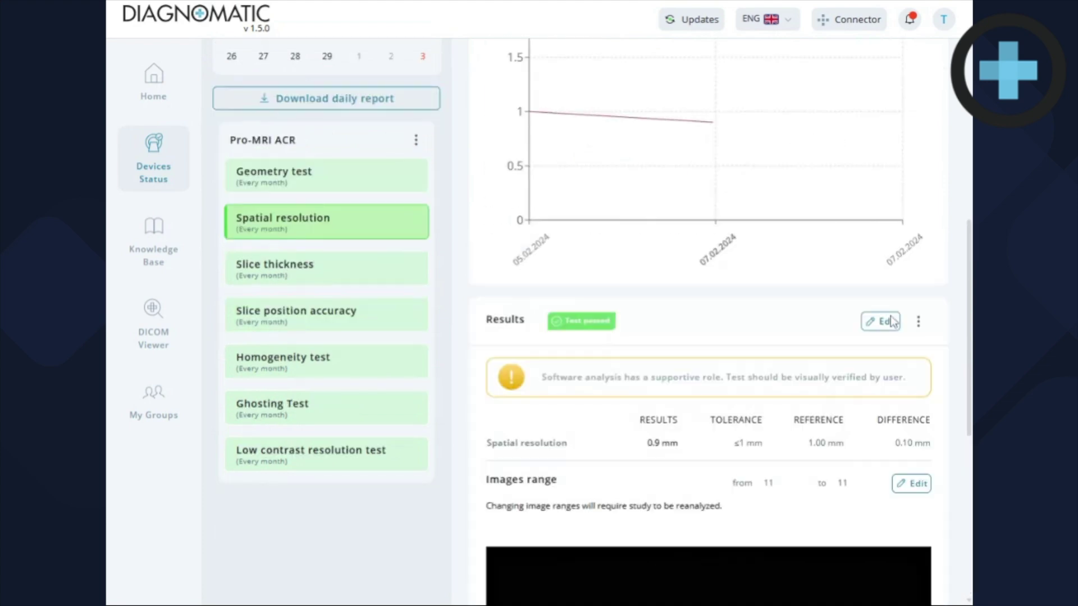
scroll(920, 343, "down", 10)
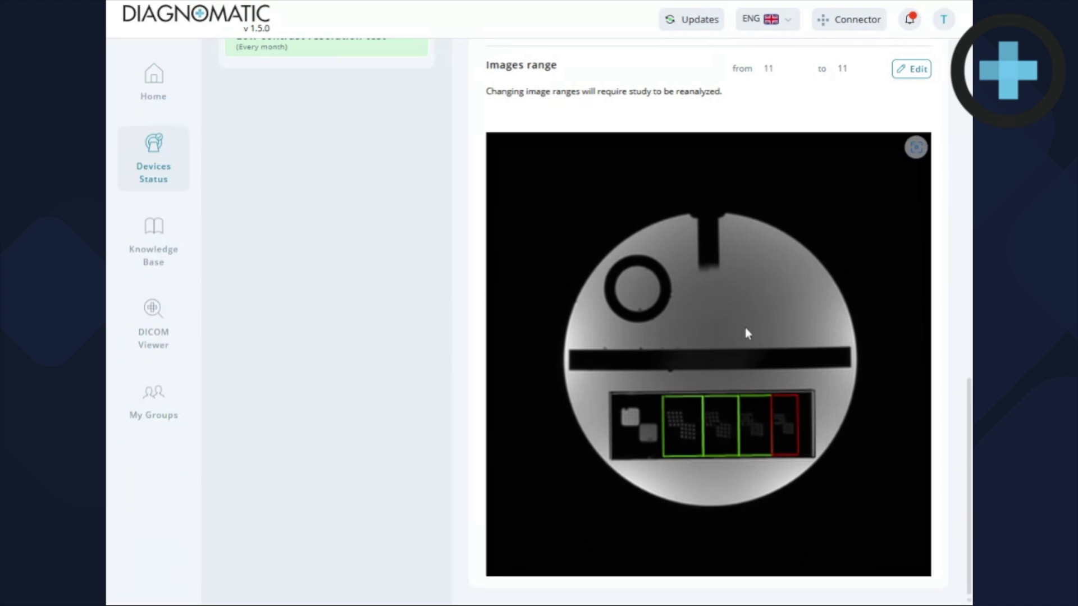
scroll(746, 331, "up", 4)
scroll(747, 336, "down", 1)
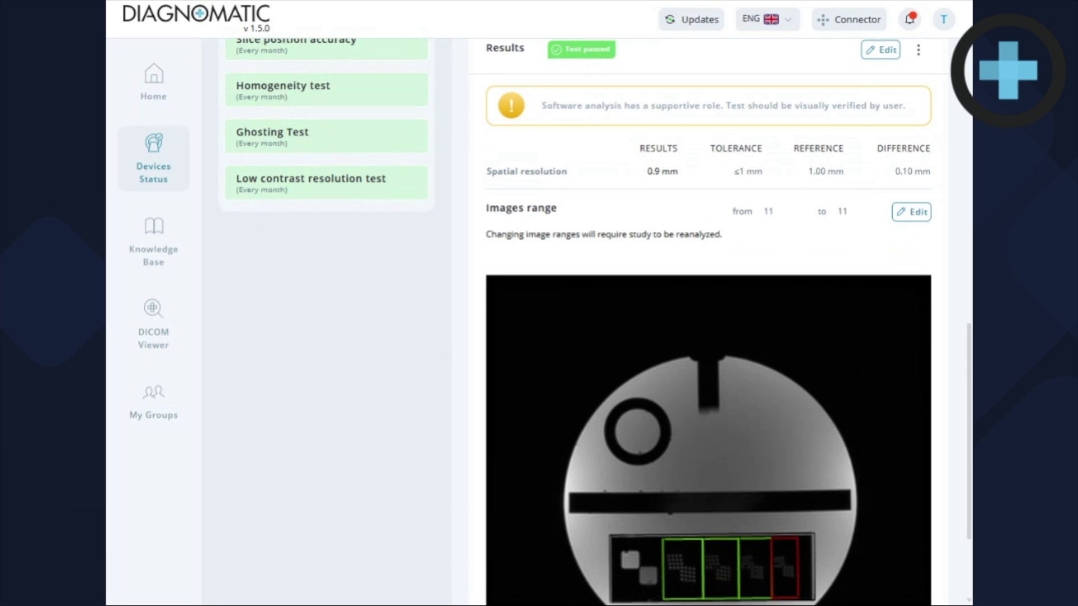
scroll(551, 433, "down", 1)
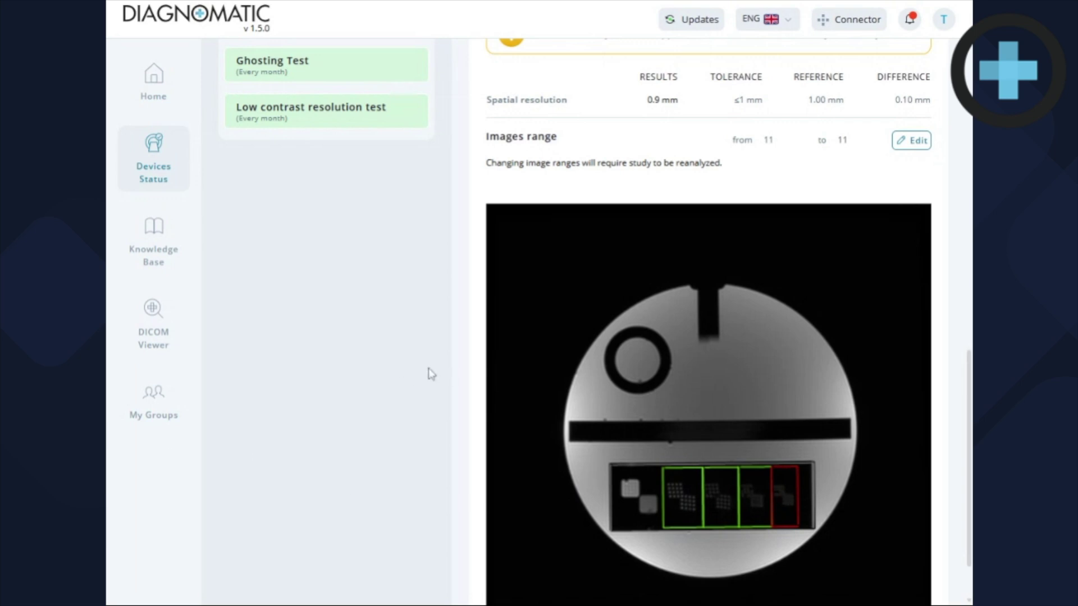
scroll(368, 368, "down", 2)
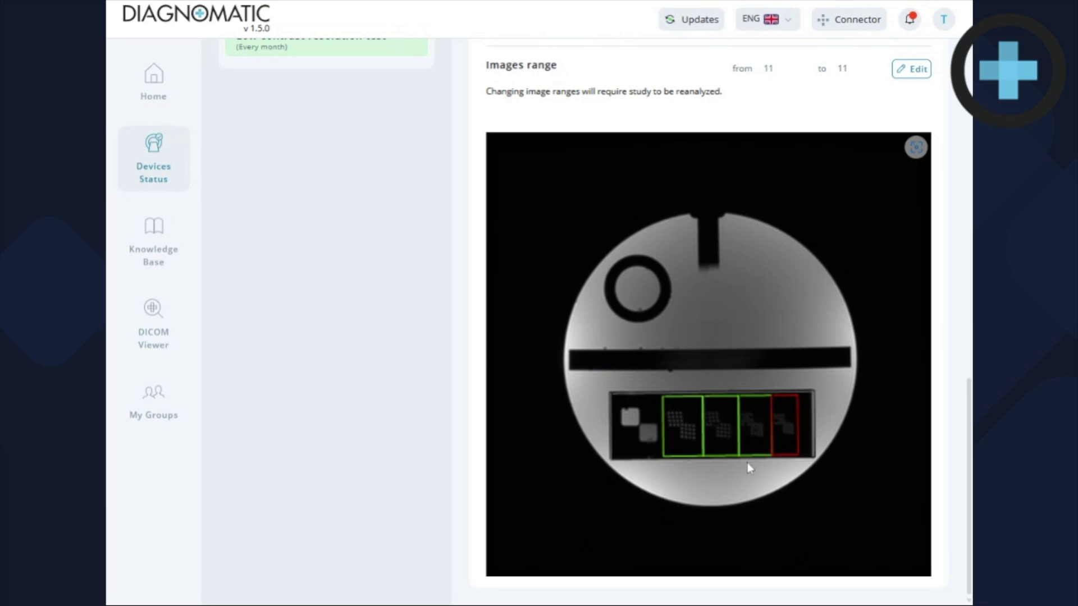
scroll(553, 304, "up", 3)
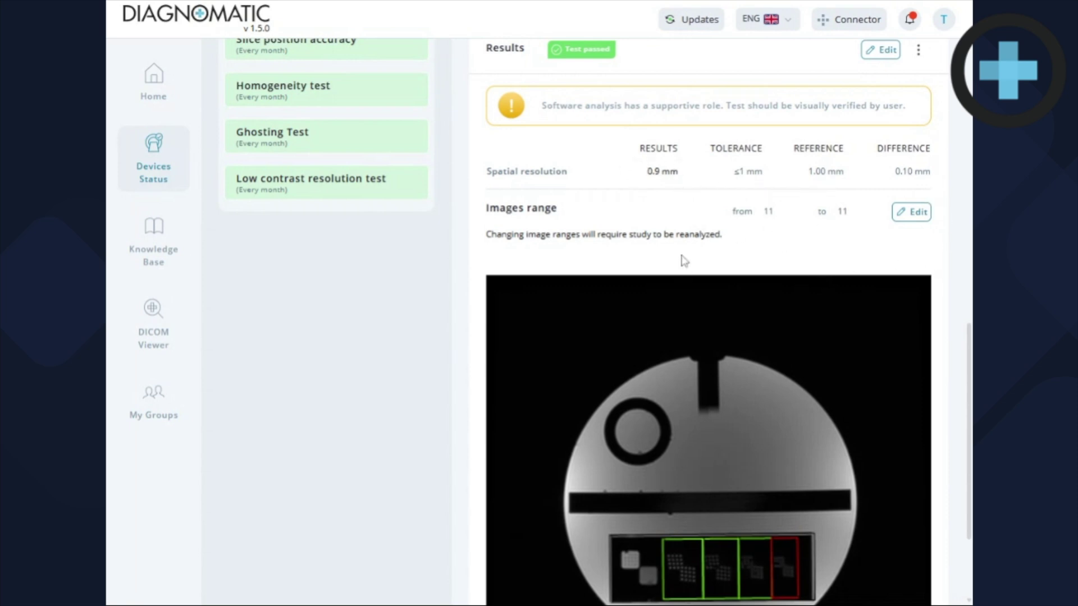
scroll(682, 260, "down", 1)
Open the Slice thickness test and display its results and phantom image.
scroll(777, 243, "up", 3)
left_click(321, 145)
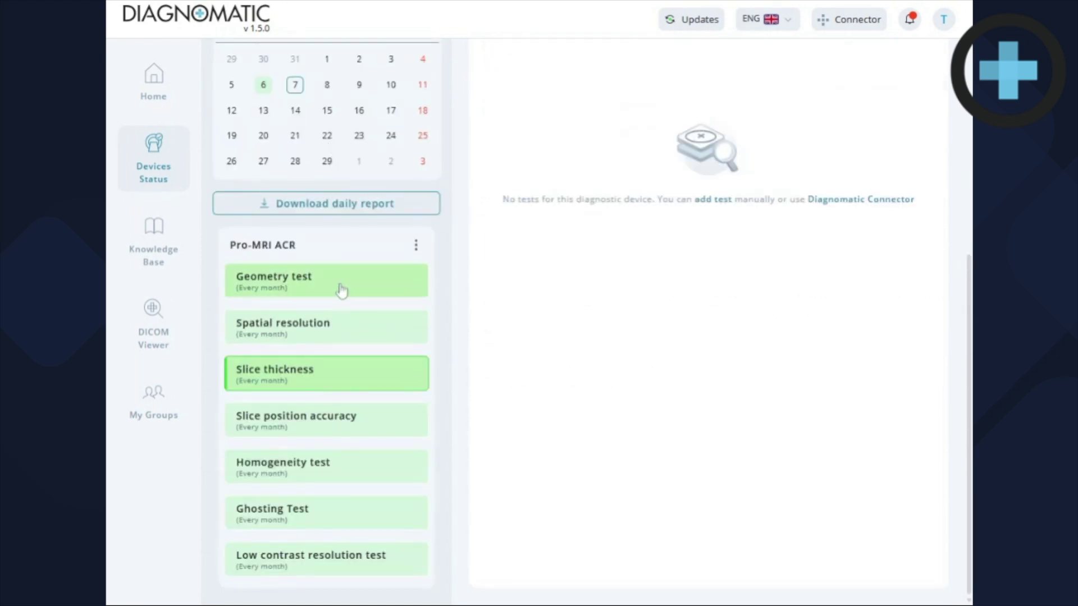
scroll(106, 320, "down", 4)
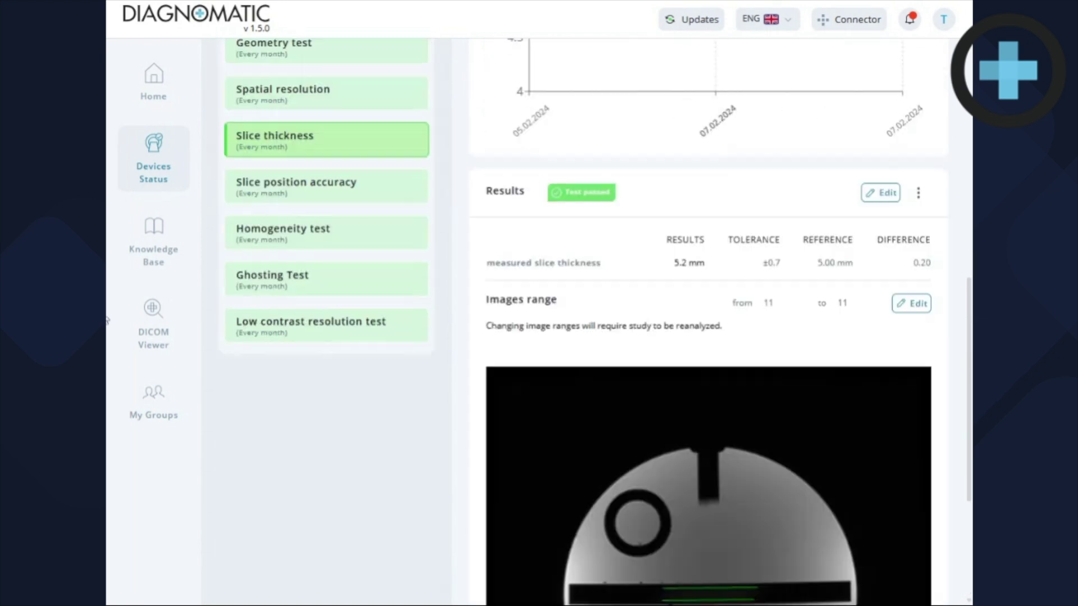
Examine the Slice thickness test's marked ramps on the phantom image alongside its measured thickness, tolerance and images range.
scroll(809, 329, "down", 4)
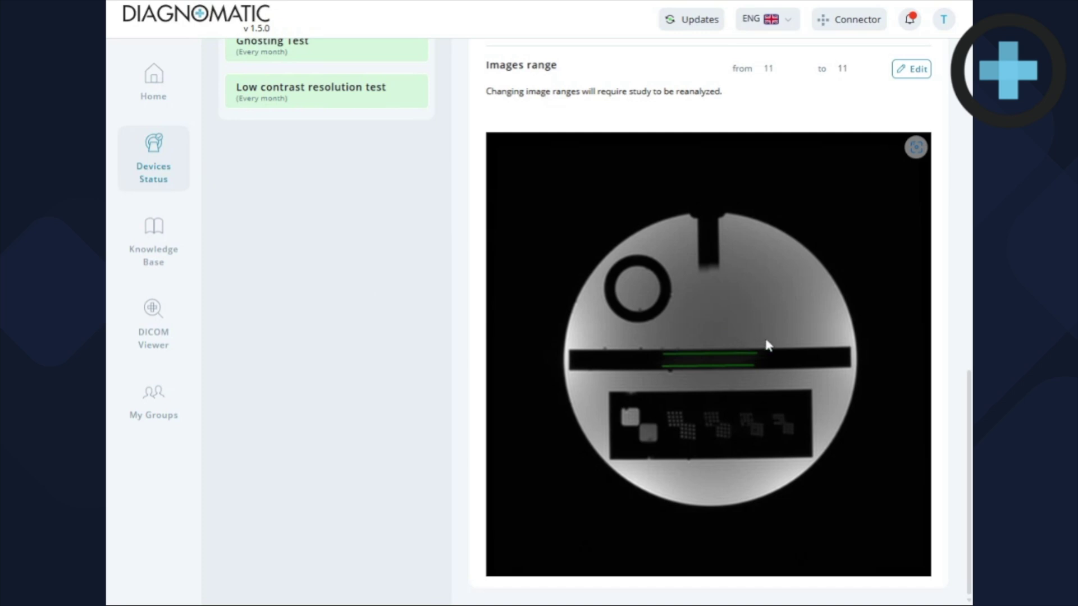
scroll(765, 335, "up", 1)
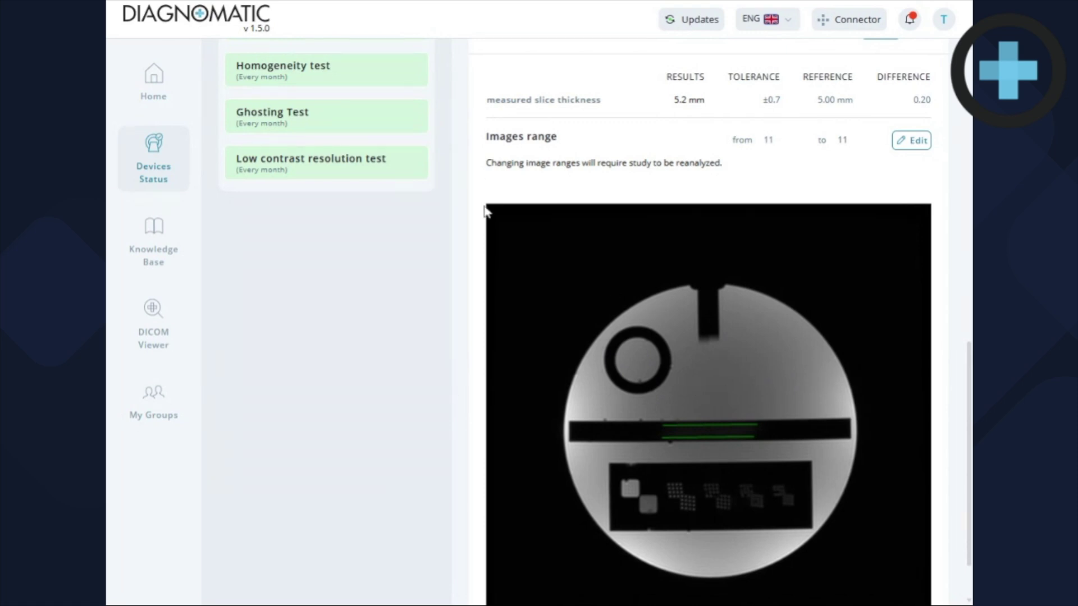
scroll(486, 211, "up", 3)
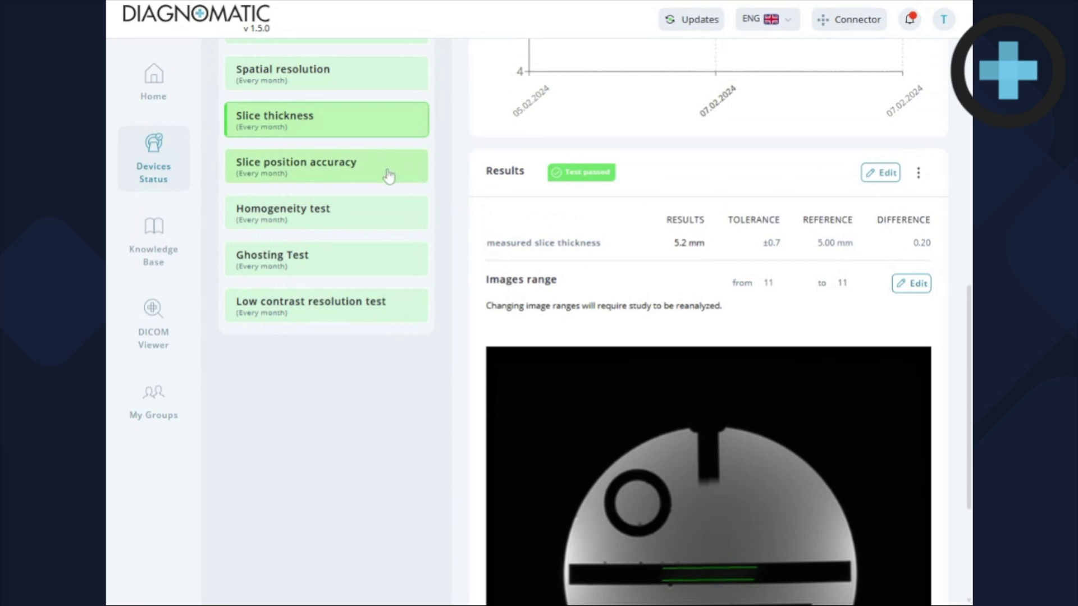
Open the Slice position accuracy test and examine its bar difference results for the first and last slices with both phantom images.
left_click(388, 176)
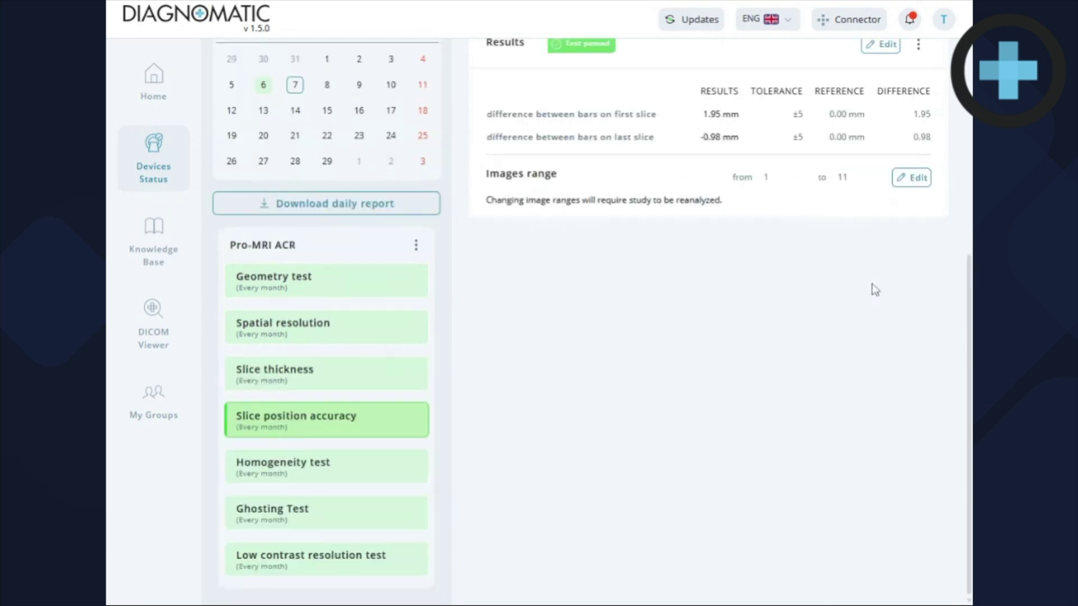
scroll(700, 421, "down", 5)
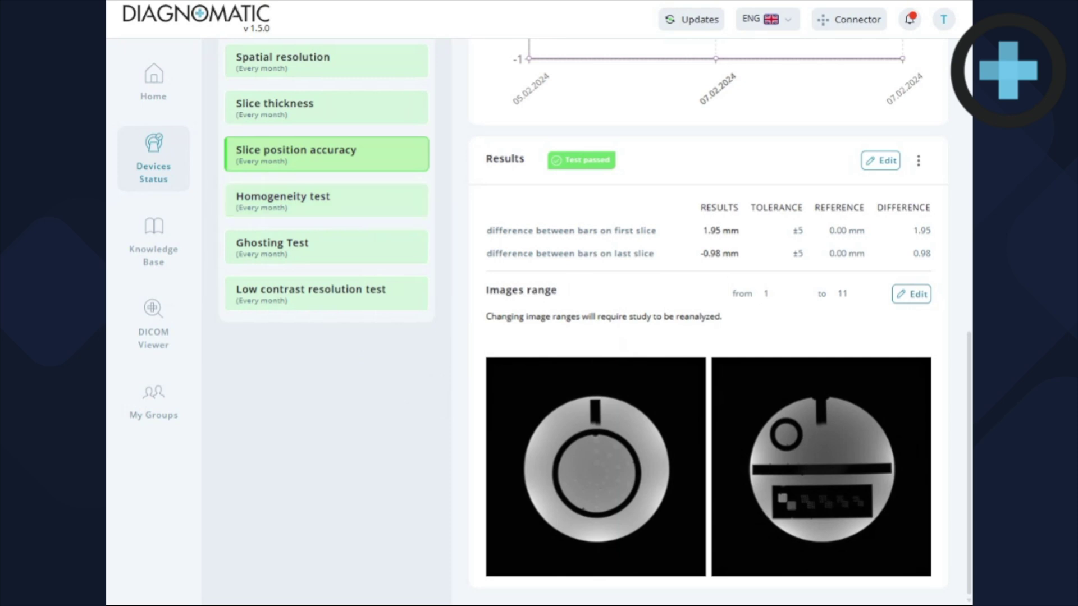
Open the Homogeneity test and examine its PIU result, tolerance, images range and the marked regions on the phantom image.
left_click(340, 203)
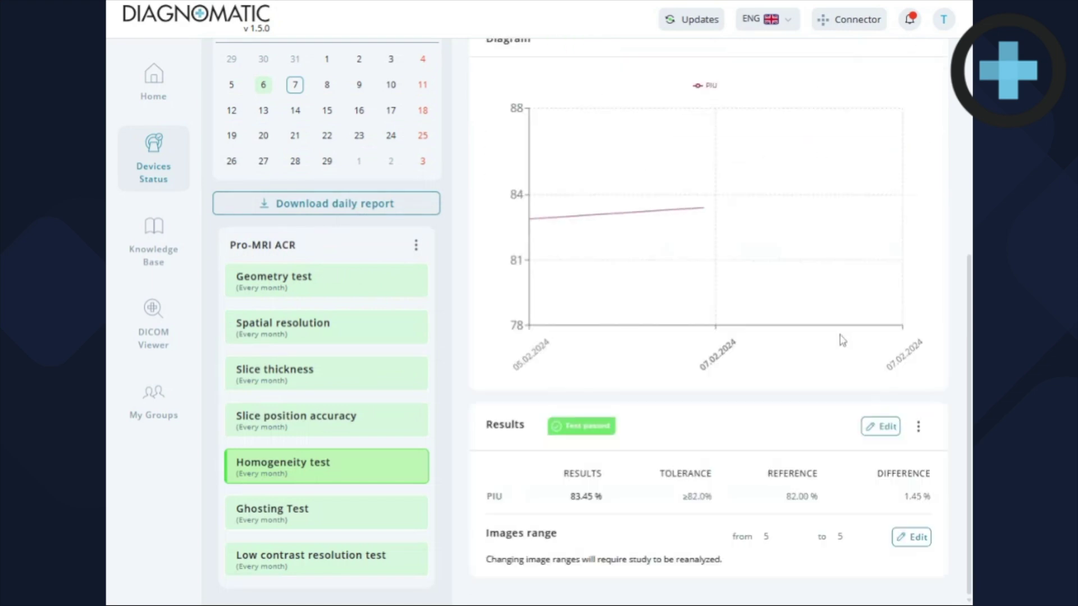
scroll(843, 337, "down", 5)
scroll(841, 335, "down", 3)
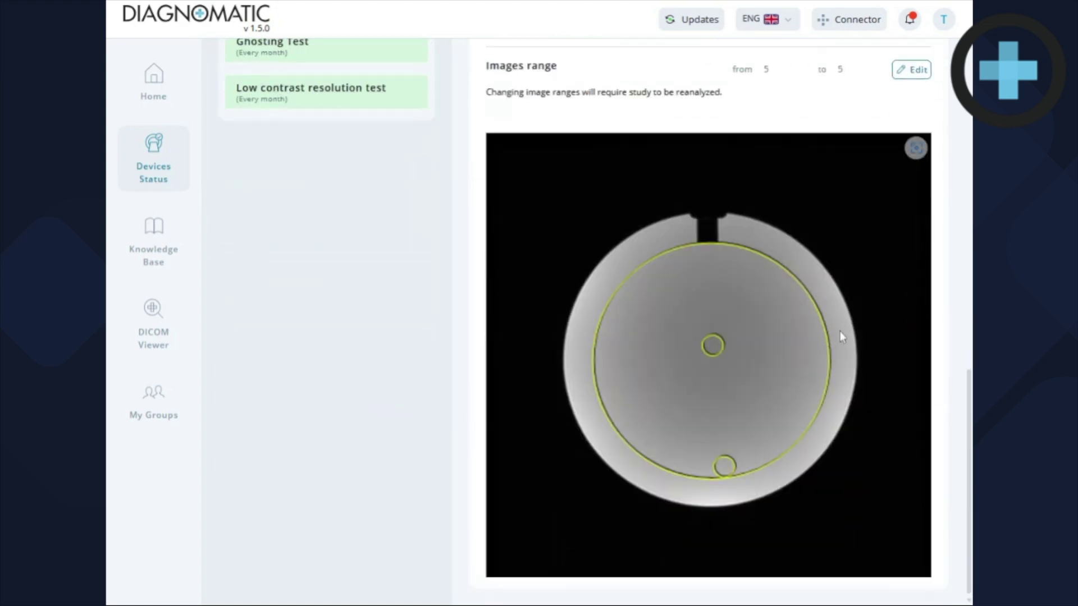
scroll(841, 336, "up", 2)
scroll(841, 336, "down", 1)
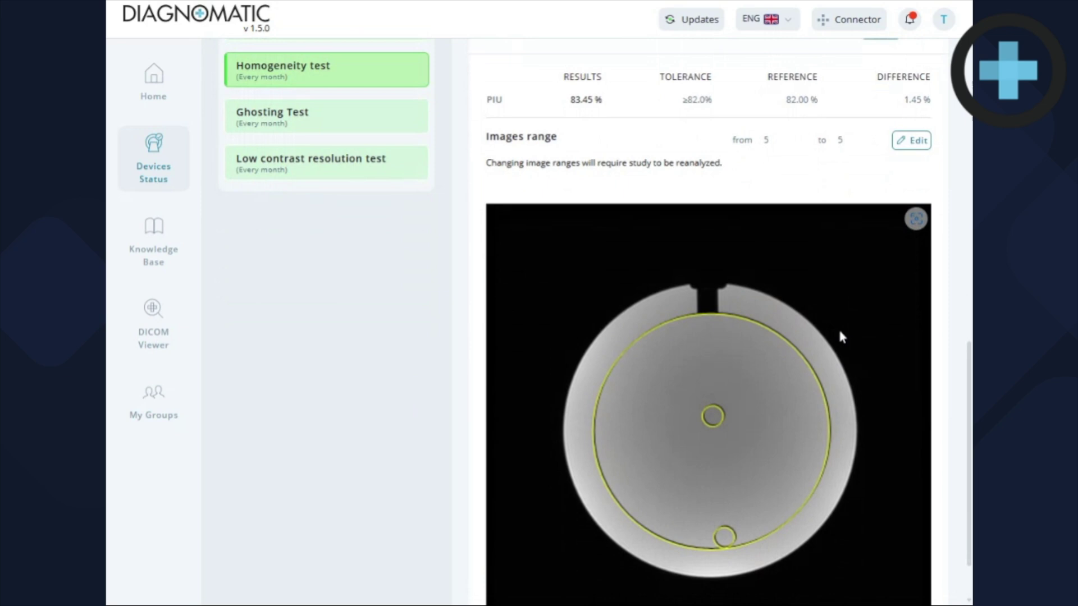
scroll(840, 336, "down", 1)
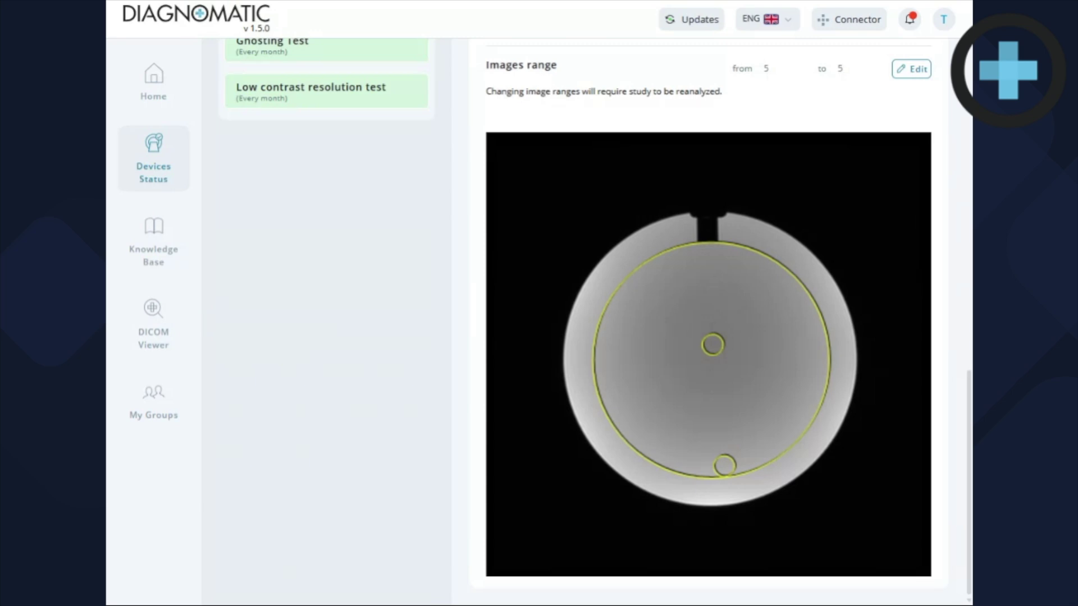
scroll(438, 344, "up", 1)
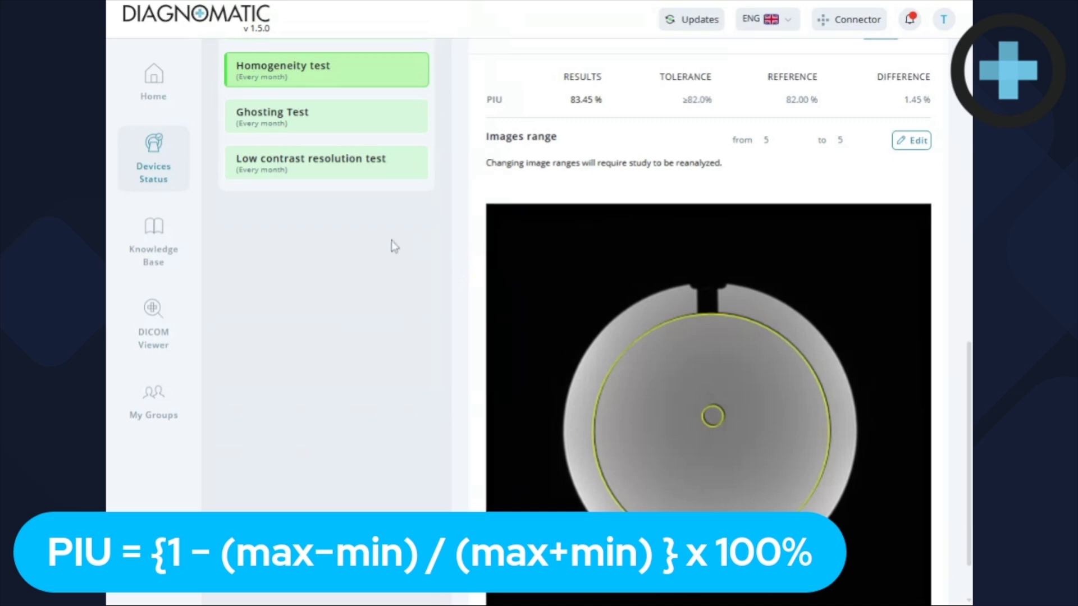
scroll(392, 243, "down", 1)
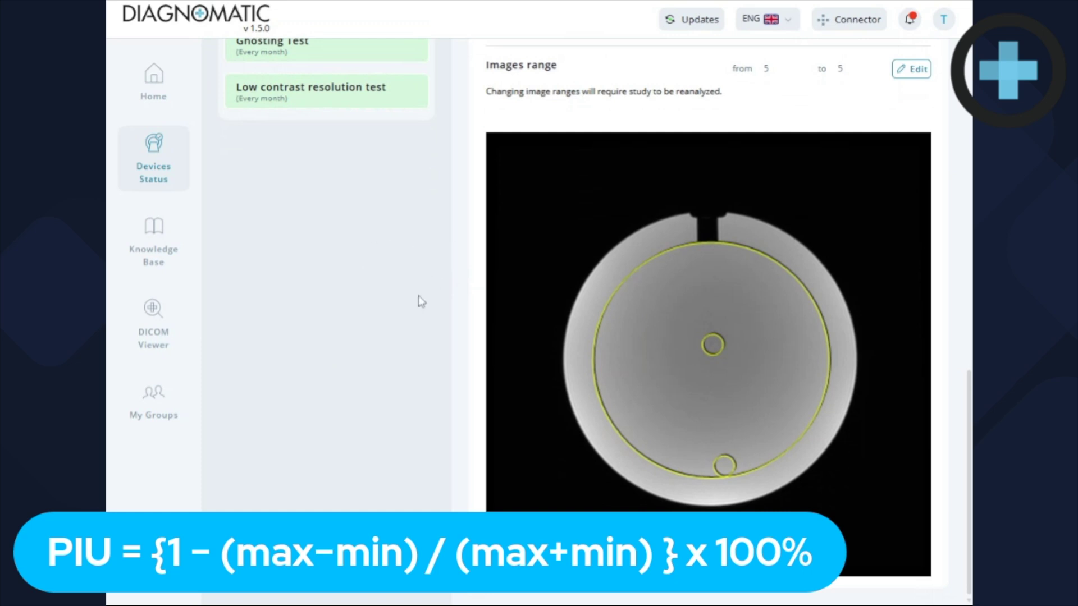
scroll(421, 301, "up", 1)
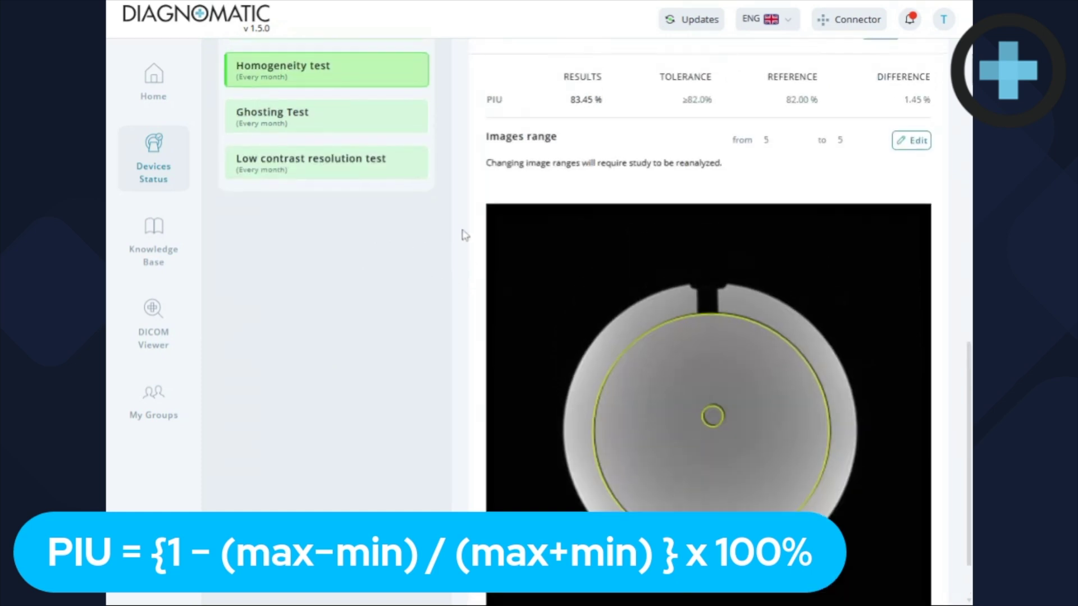
Open the Ghosting Test and examine its Percent Signal Ghosting result, images range and the marked signal and background regions.
left_click(362, 125)
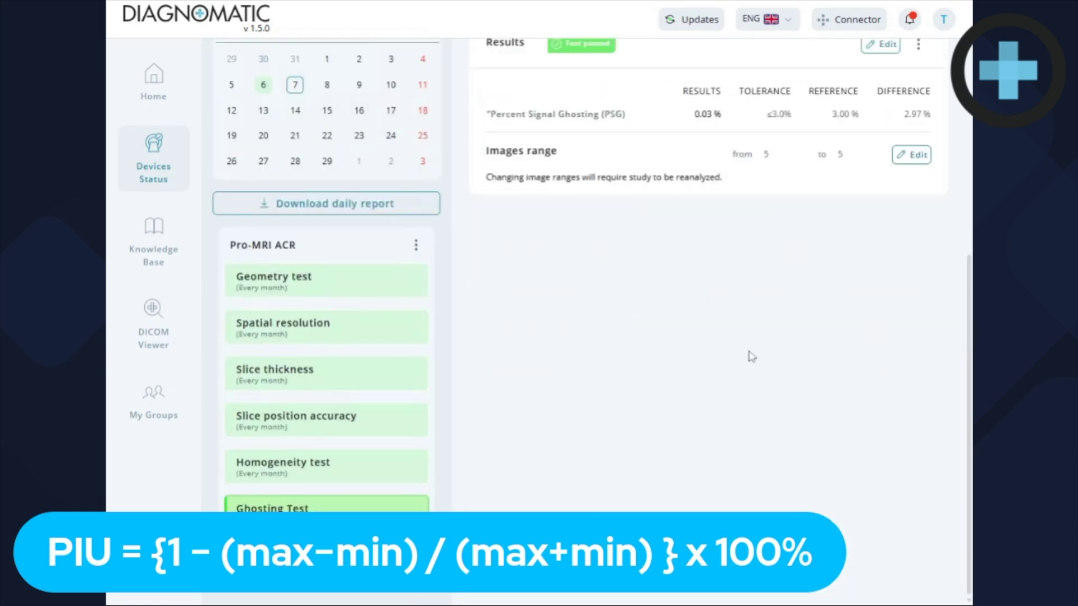
scroll(790, 319, "down", 8)
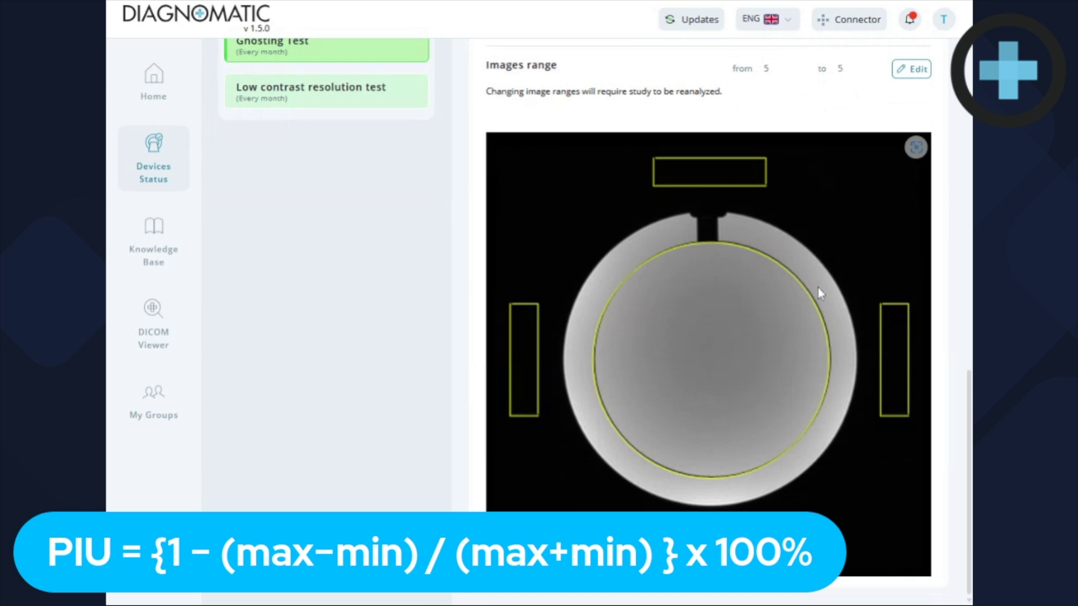
scroll(584, 292, "up", 1)
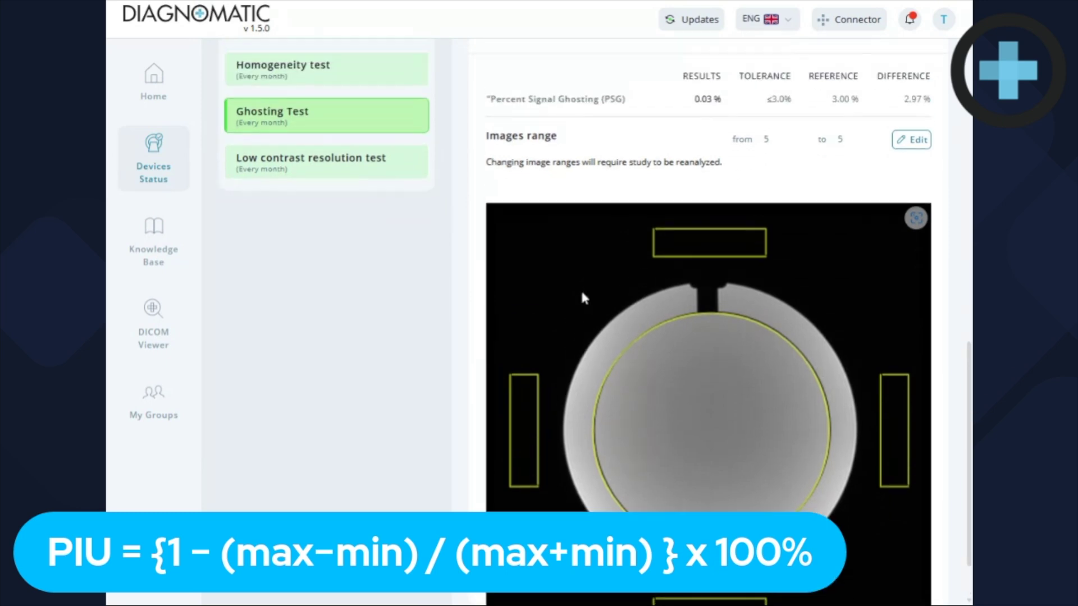
scroll(581, 289, "down", 1)
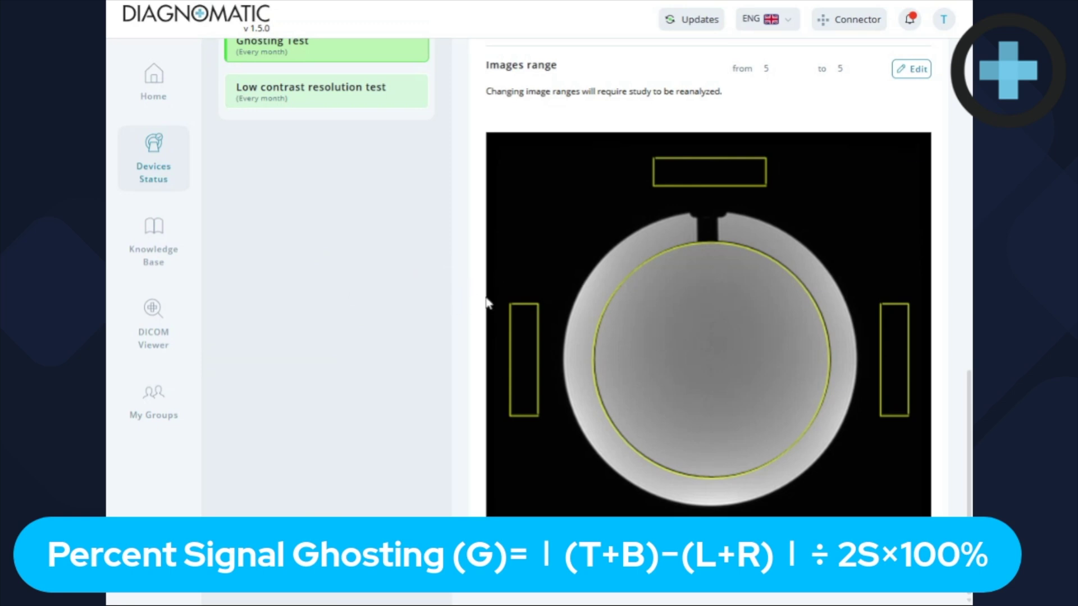
mouse_move(490, 303)
scroll(489, 303, "up", 1)
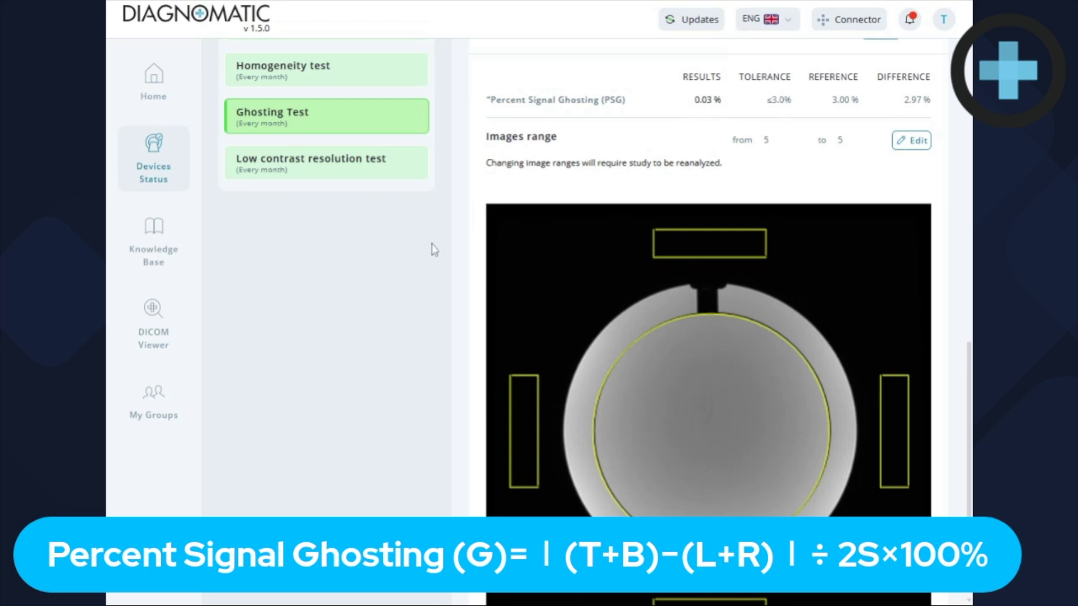
Open the Low contrast resolution test and display its results, images range and phantom image.
left_click(339, 167)
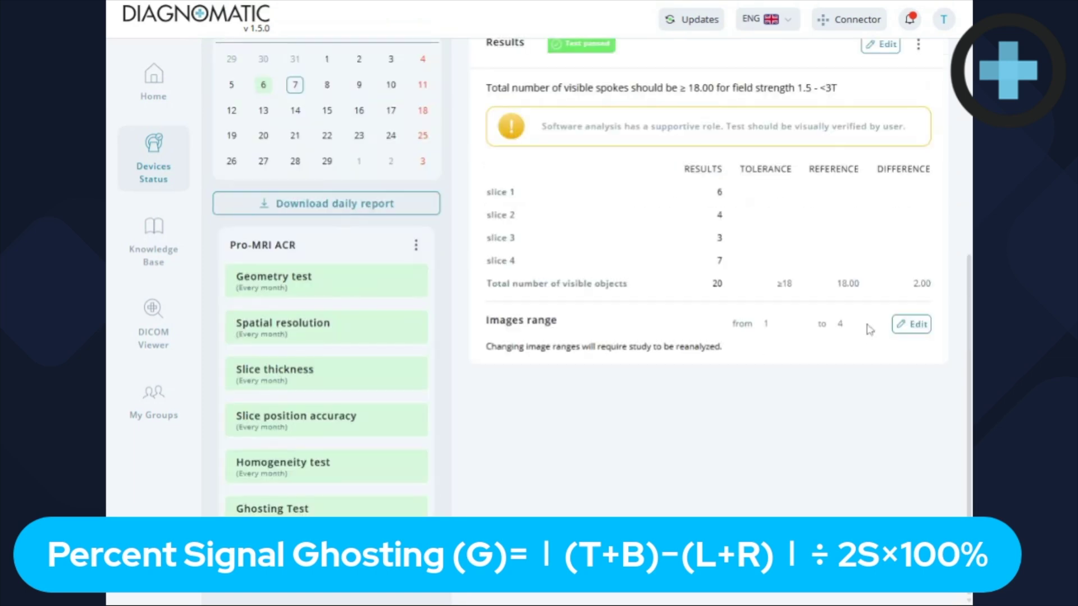
scroll(781, 430, "down", 5)
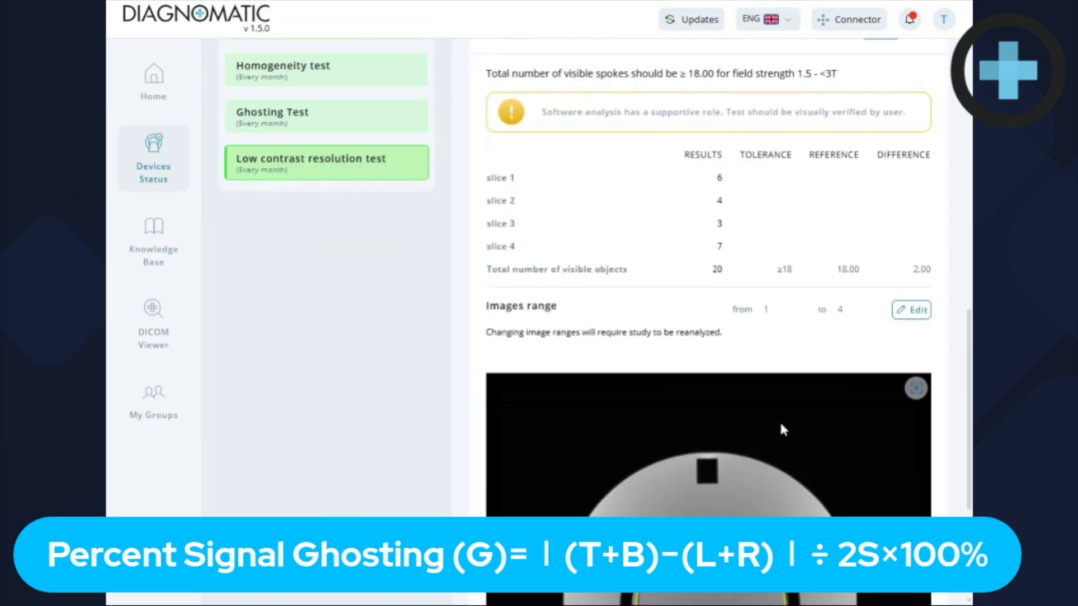
scroll(784, 430, "down", 4)
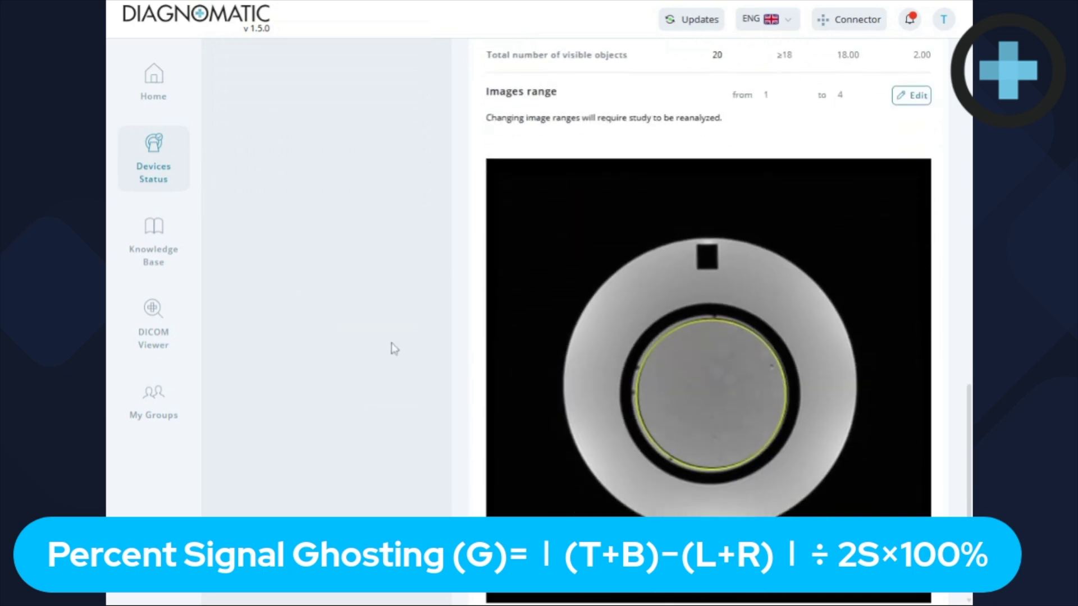
scroll(393, 348, "down", 1)
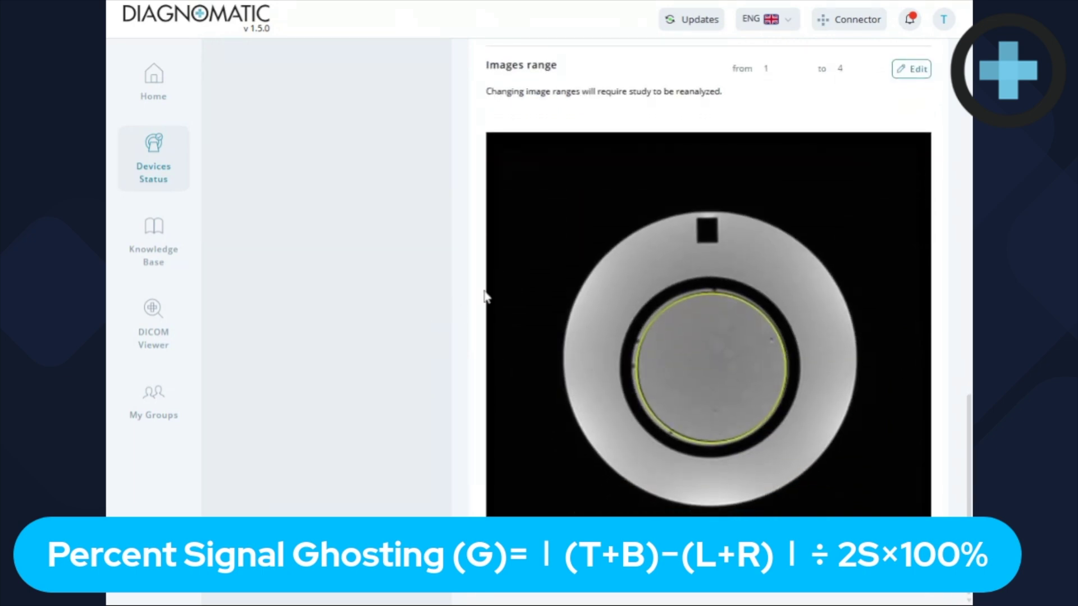
Examine the Low contrast resolution test's per-slice spoke counts, total, tolerance and visual verification notice against the marked phantom image.
mouse_move(525, 311)
scroll(854, 348, "up", 1)
scroll(837, 304, "up", 1)
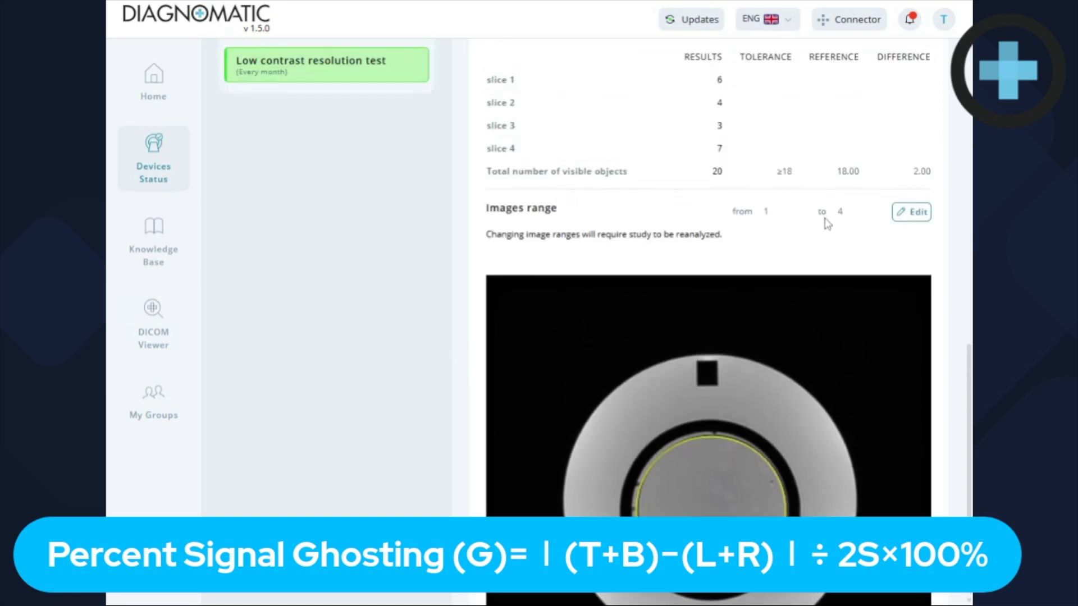
scroll(842, 224, "up", 1)
scroll(831, 247, "down", 1)
scroll(746, 458, "down", 1)
scroll(749, 452, "up", 1)
scroll(837, 252, "up", 1)
scroll(791, 289, "up", 2)
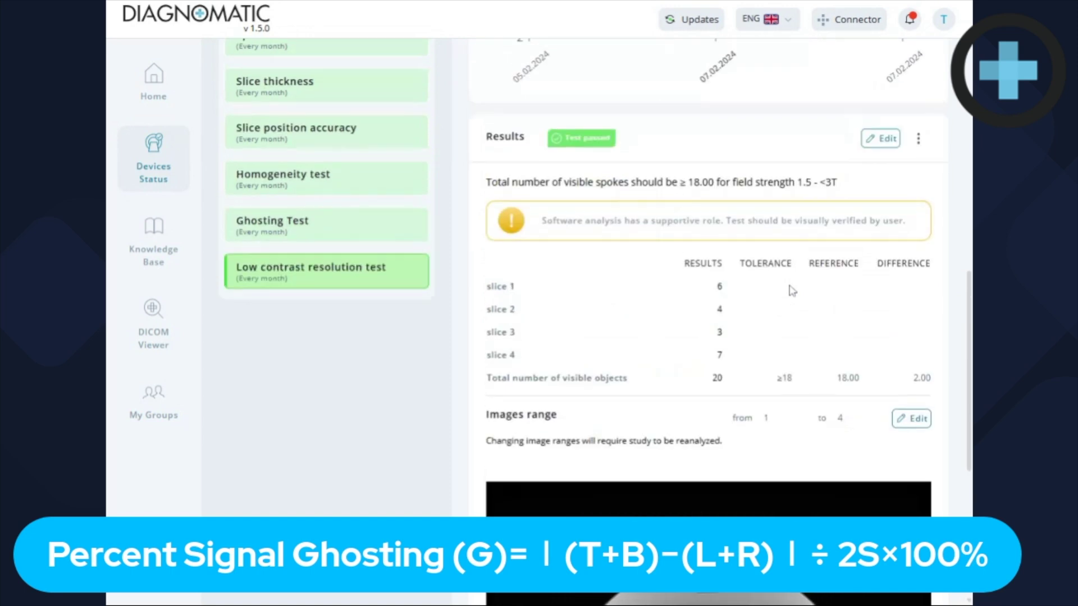
scroll(795, 292, "down", 2)
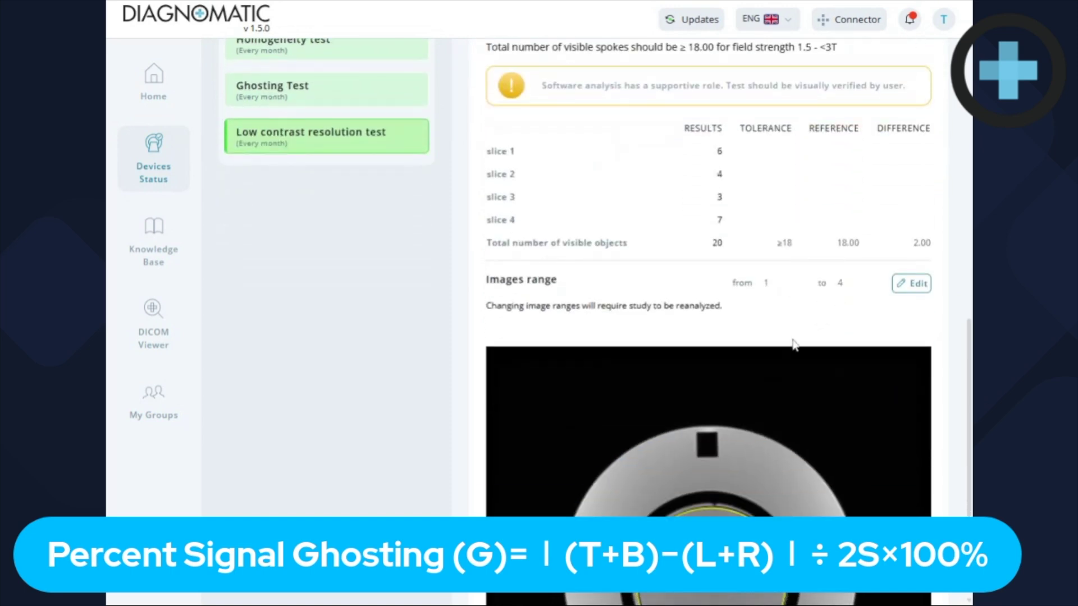
scroll(800, 340, "down", 1)
scroll(809, 340, "up", 2)
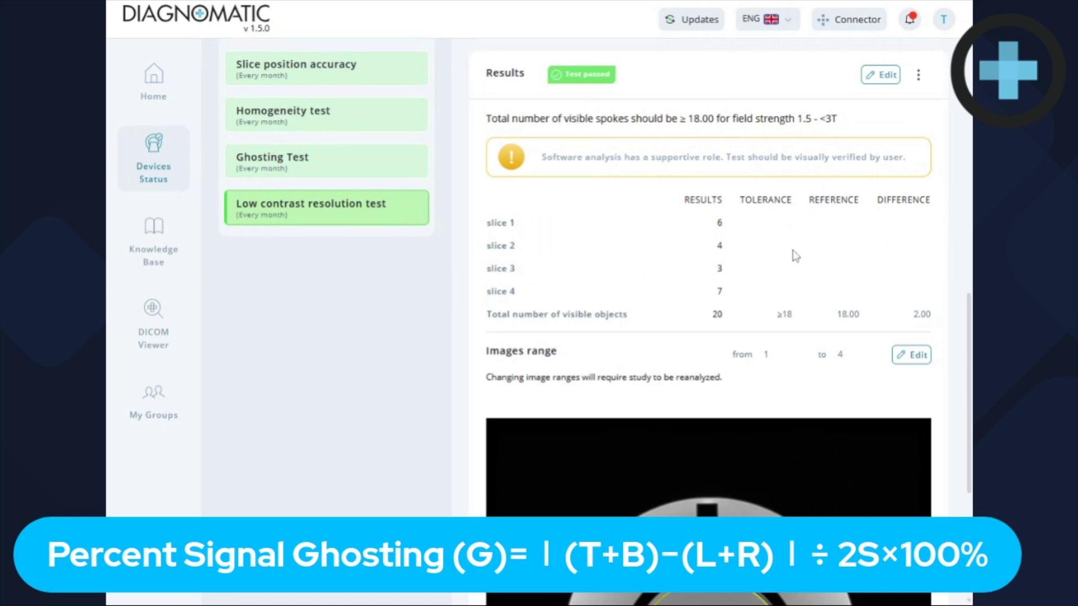
scroll(792, 308, "down", 1)
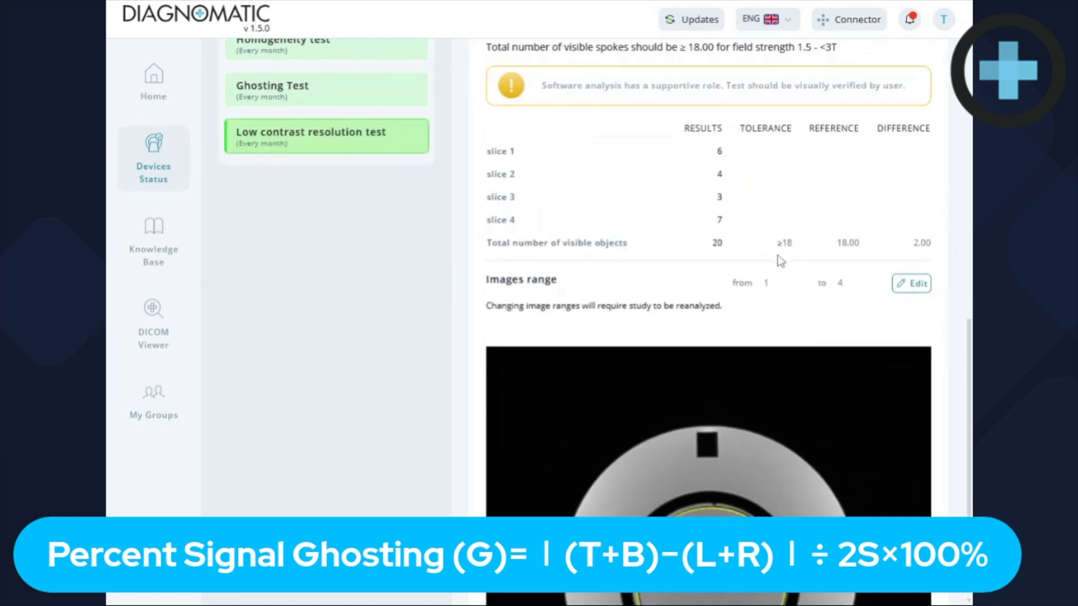
scroll(776, 383, "down", 2)
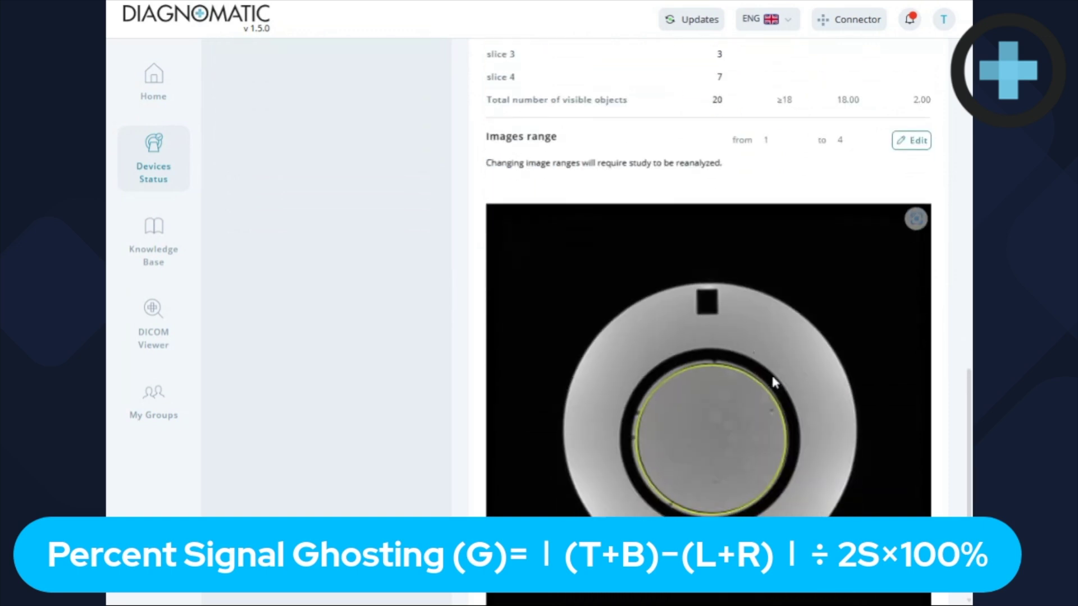
scroll(775, 383, "up", 2)
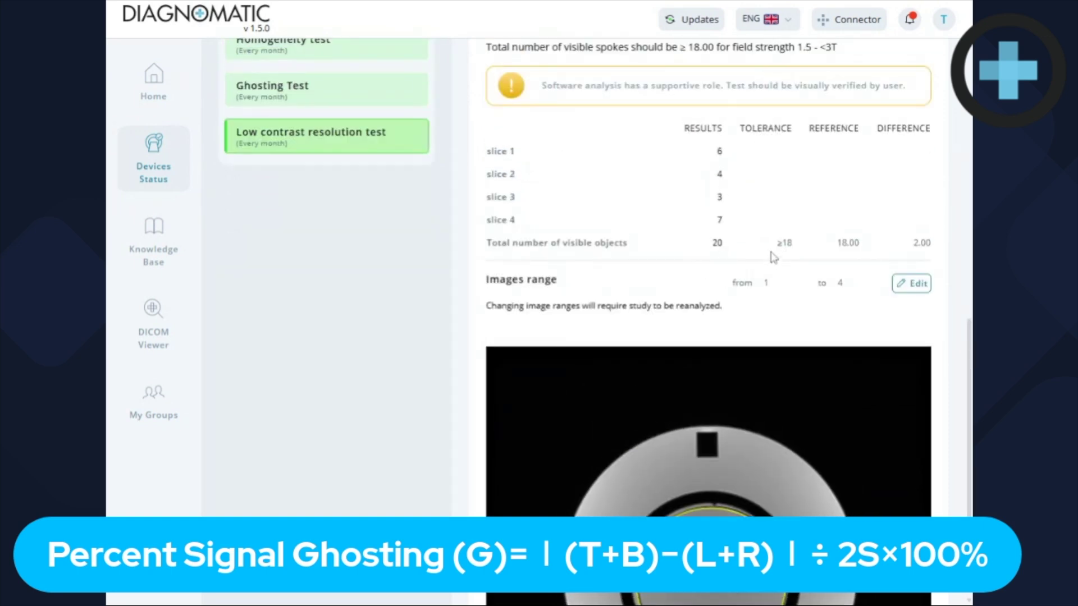
mouse_move(848, 378)
scroll(846, 373, "down", 2)
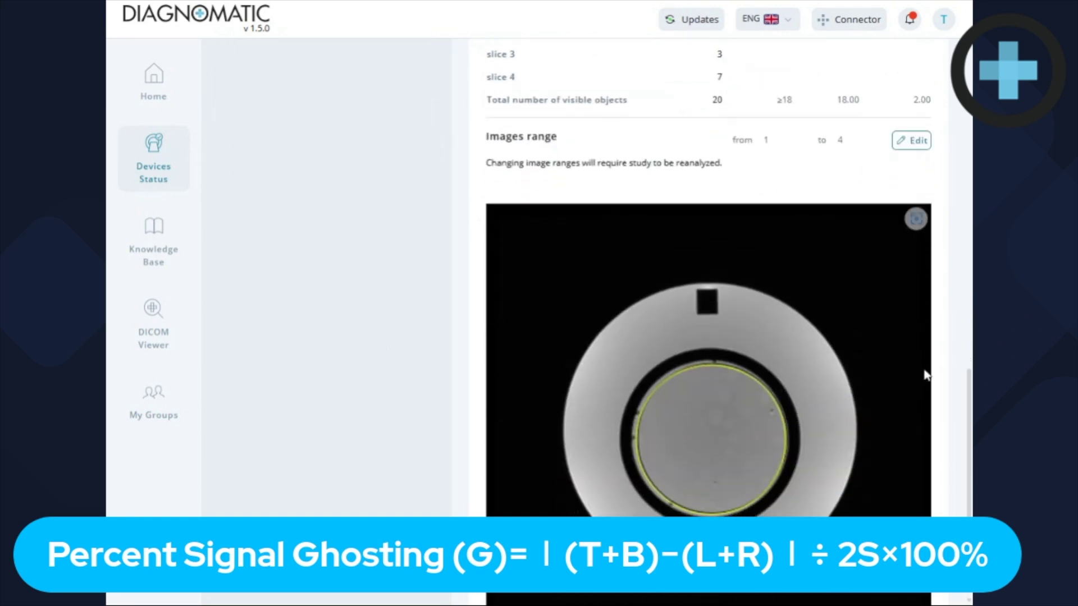
scroll(837, 365, "down", 1)
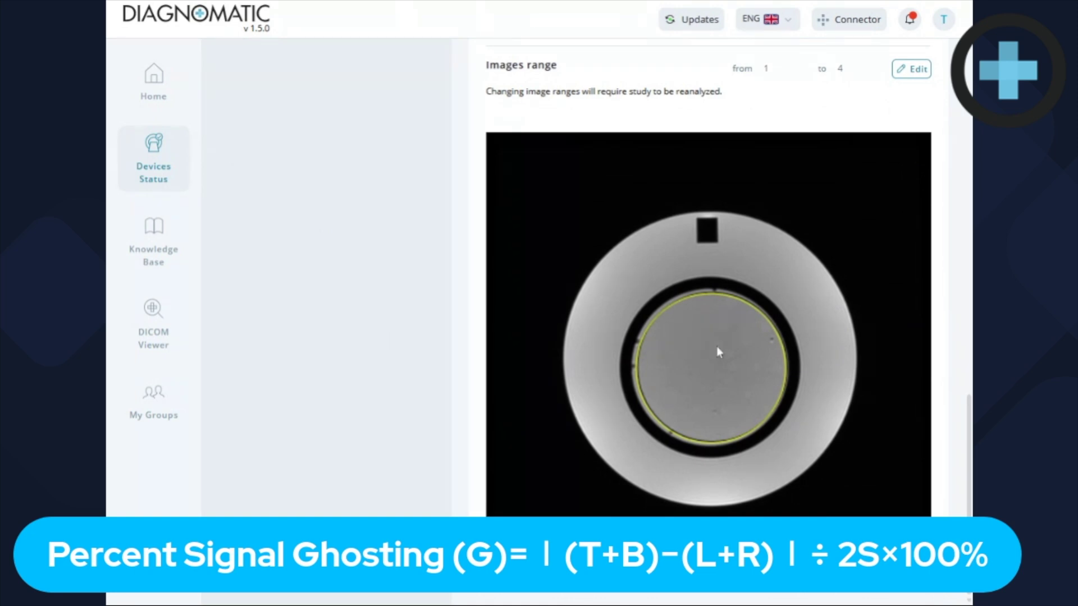
Review the Low contrast resolution test's exposure parameters and the trend diagram of visible objects per slice across the test dates.
scroll(732, 295, "up", 5)
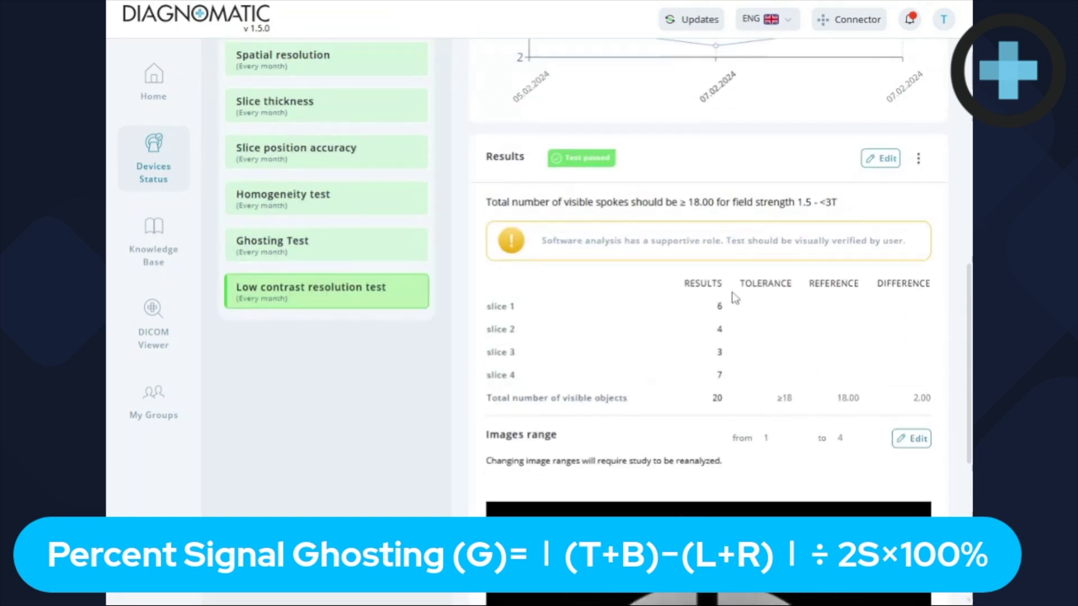
scroll(734, 298, "up", 2)
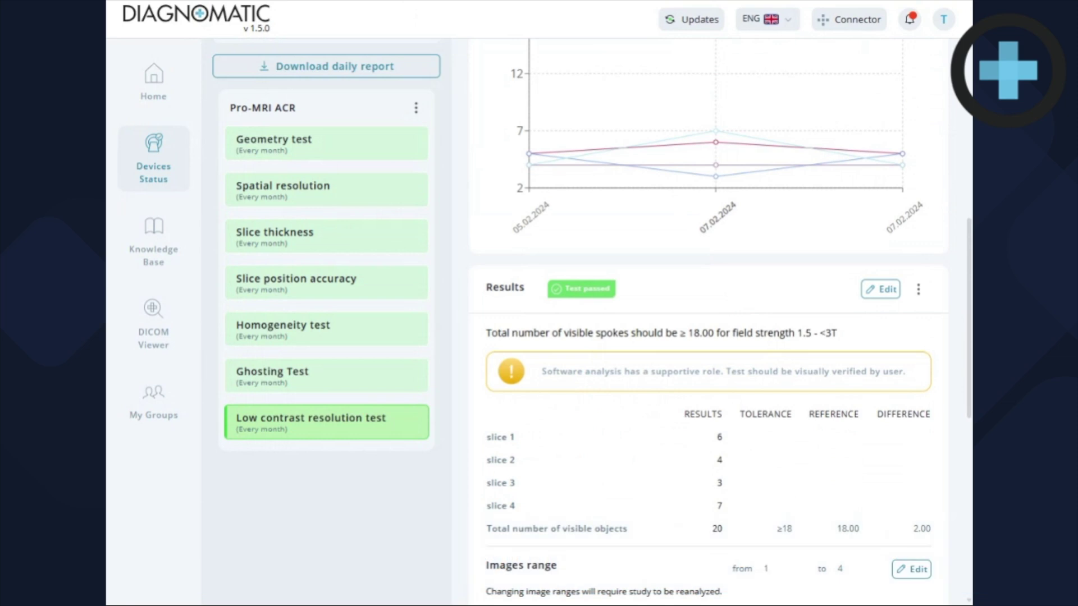
scroll(818, 329, "up", 6)
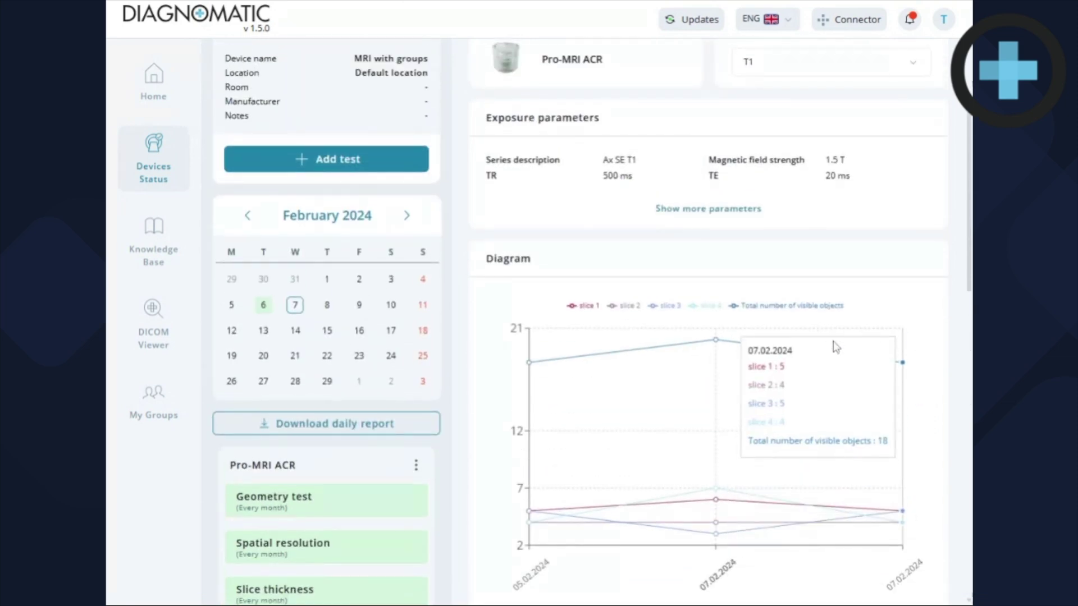
scroll(814, 349, "down", 3)
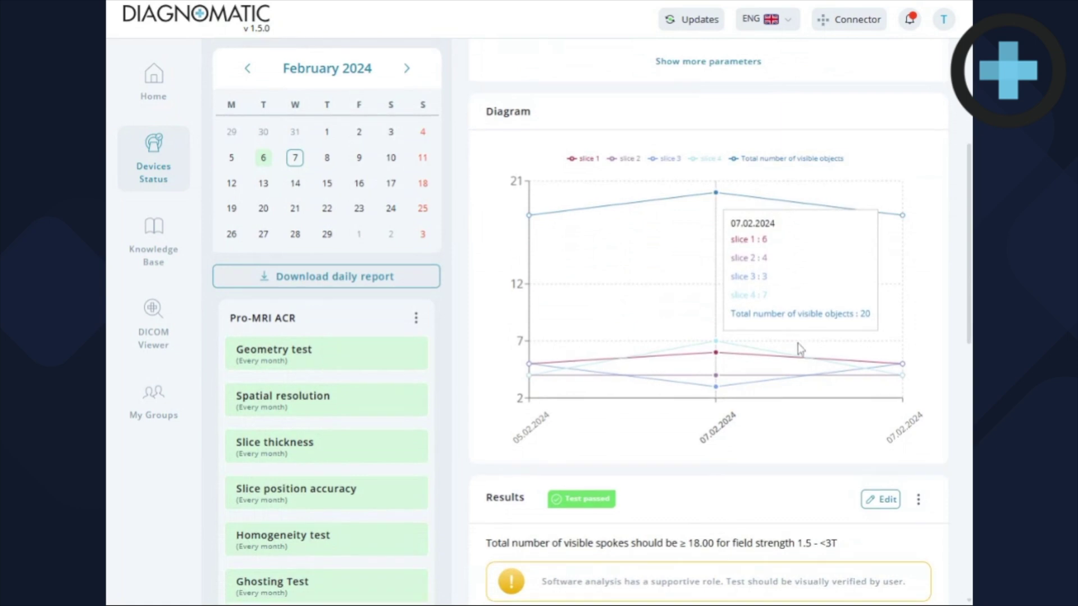
scroll(803, 345, "down", 3)
scroll(618, 343, "up", 3)
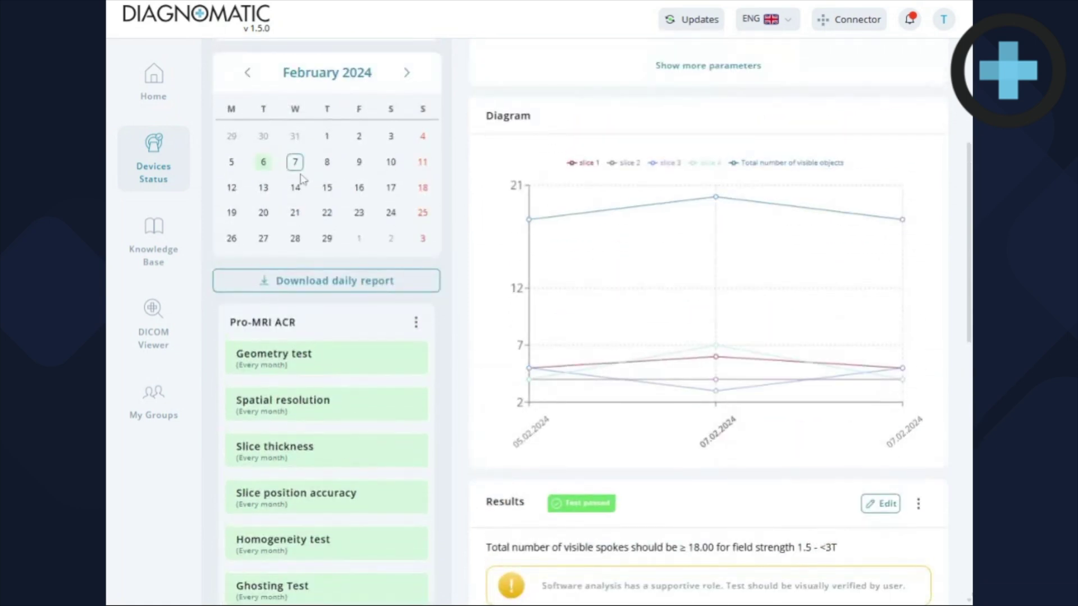
Inspect the low contrast trend values for 07.02.2024, then open the study's DICOM images in the viewer.
mouse_move(706, 202)
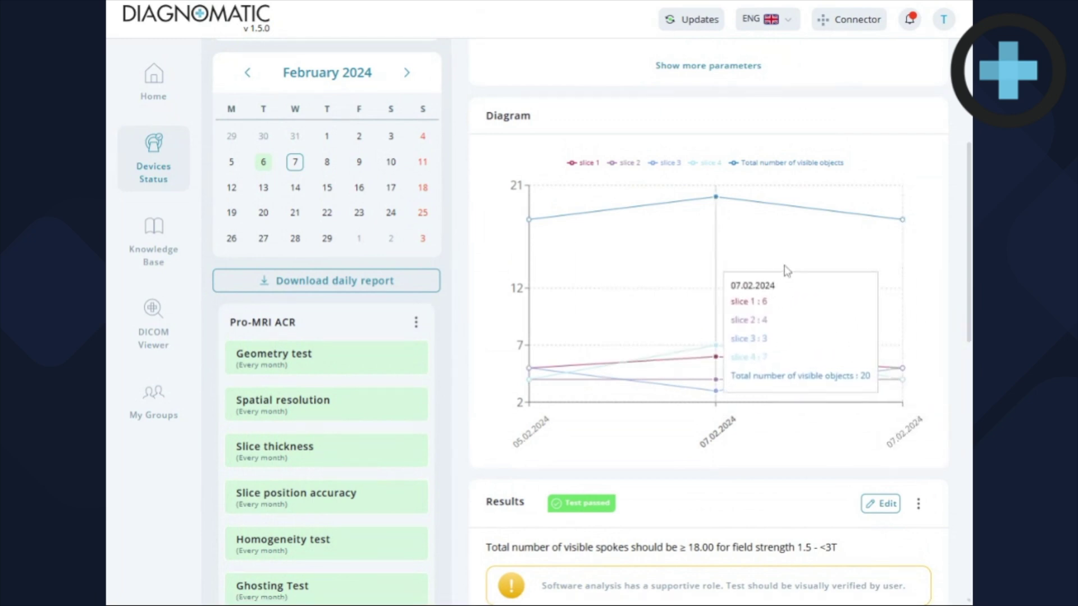
scroll(787, 271, "up", 1)
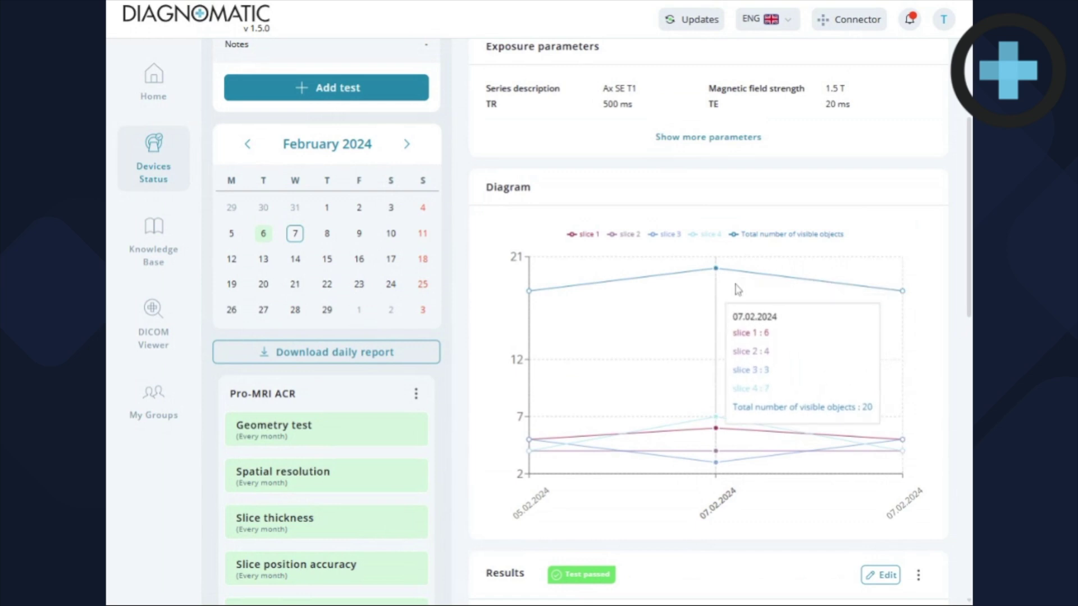
scroll(818, 219, "up", 3)
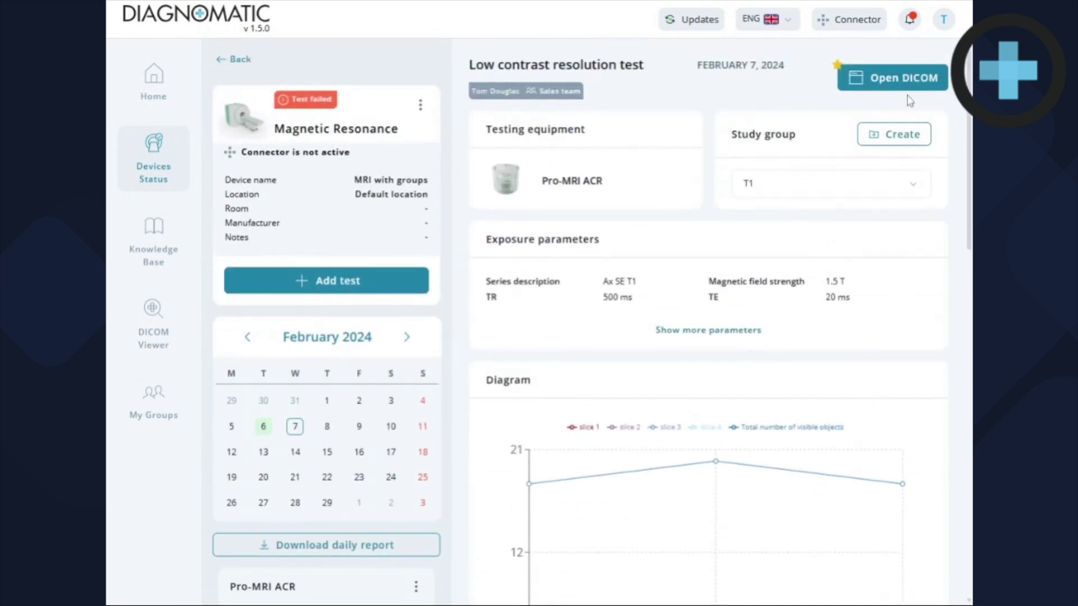
left_click(902, 78)
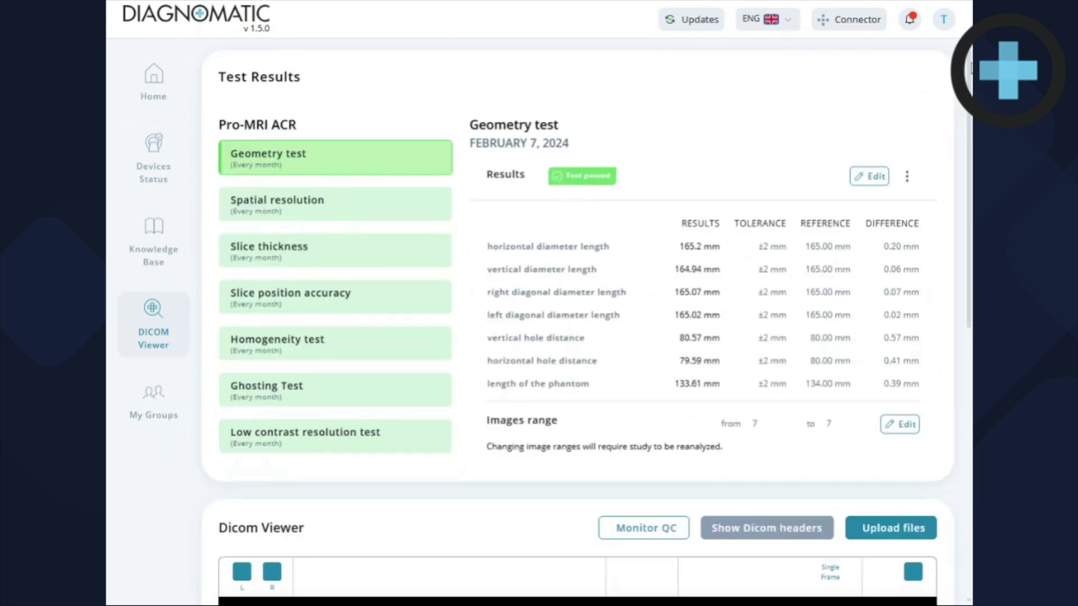
scroll(786, 346, "down", 6)
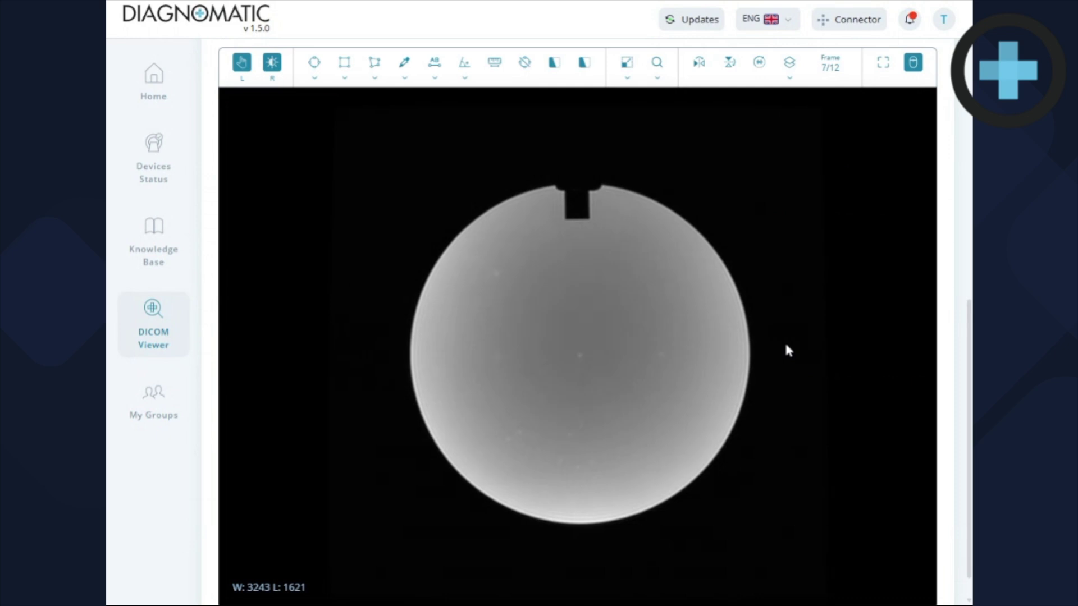
Browse back and forth through the 12 phantom frames of the study, from the first to the last slice.
scroll(786, 346, "down", 6)
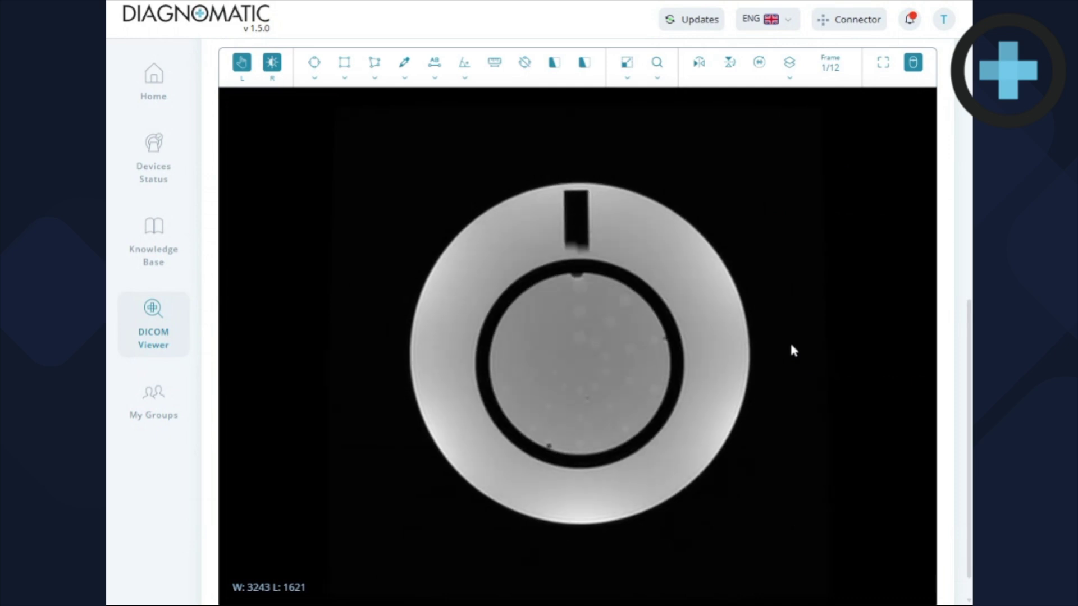
scroll(791, 347, "down", 11)
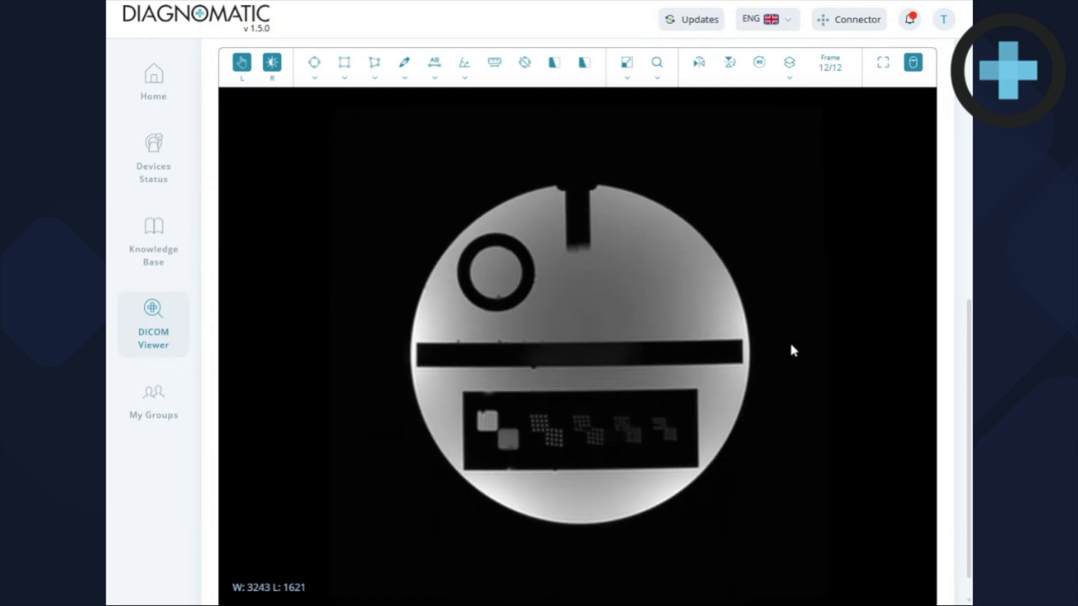
scroll(789, 347, "up", 3)
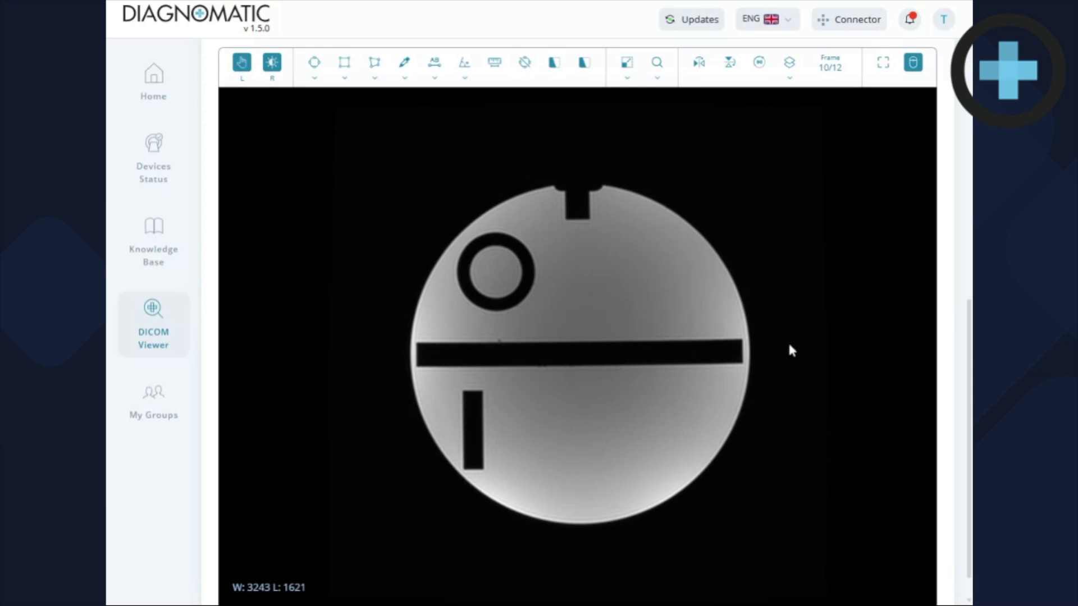
scroll(788, 346, "up", 3)
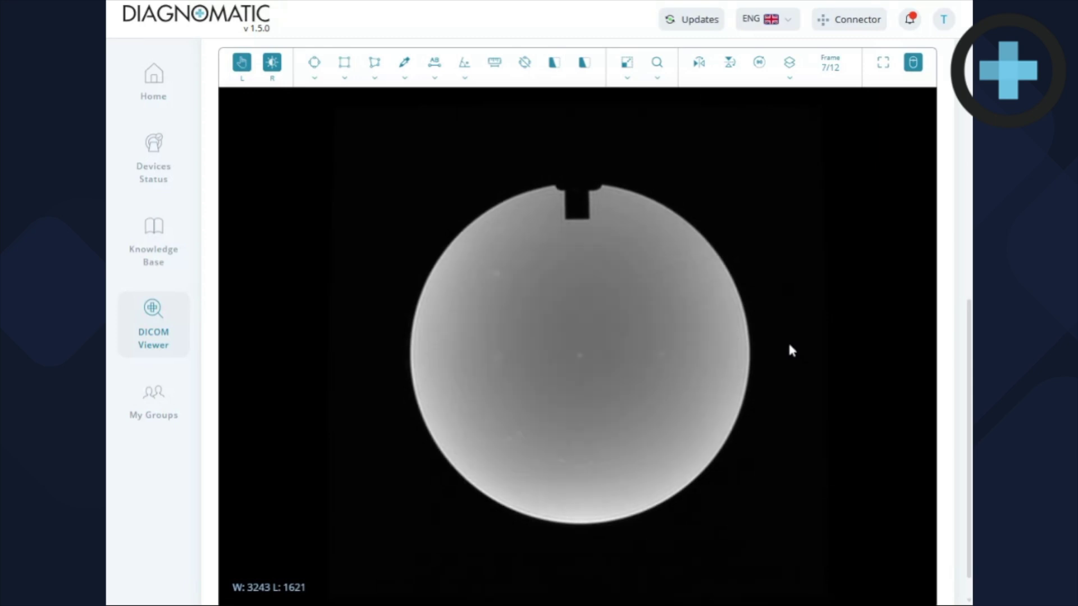
scroll(789, 345, "up", 4)
scroll(789, 345, "down", 4)
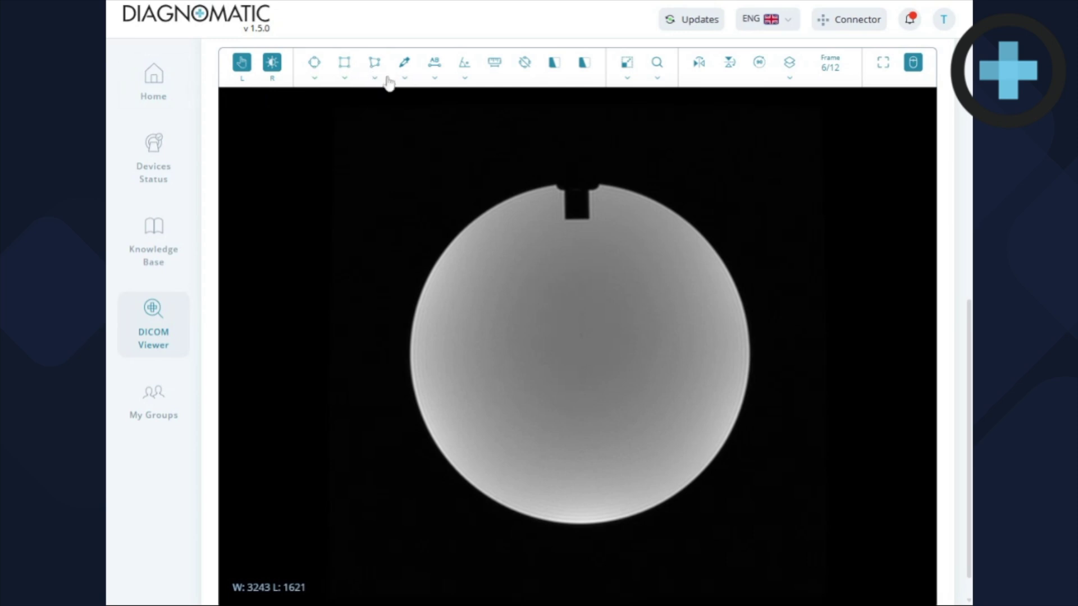
scroll(688, 298, "down", 3)
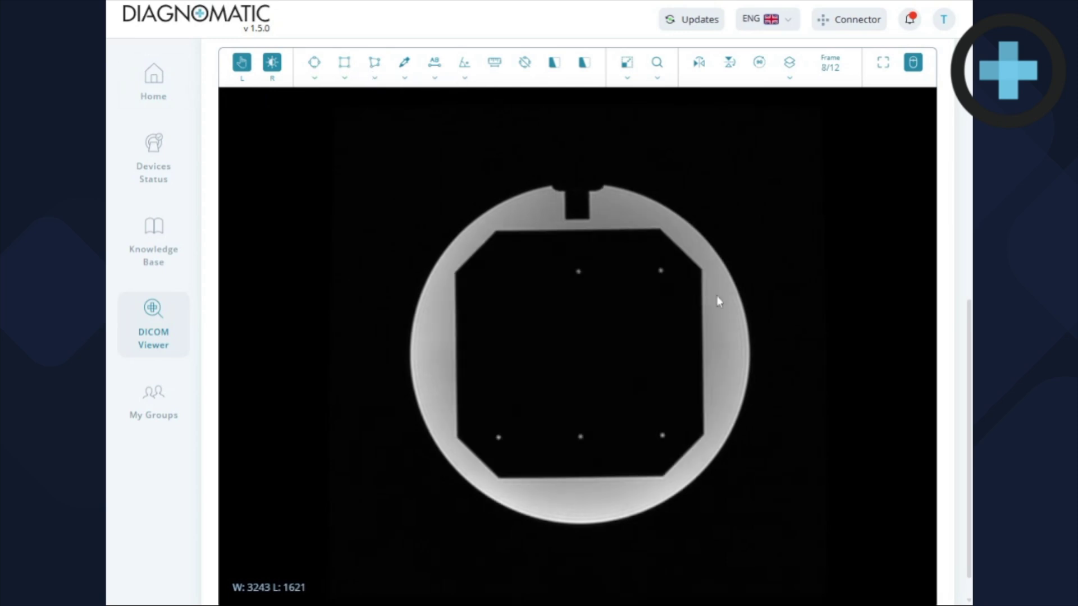
scroll(769, 320, "down", 1)
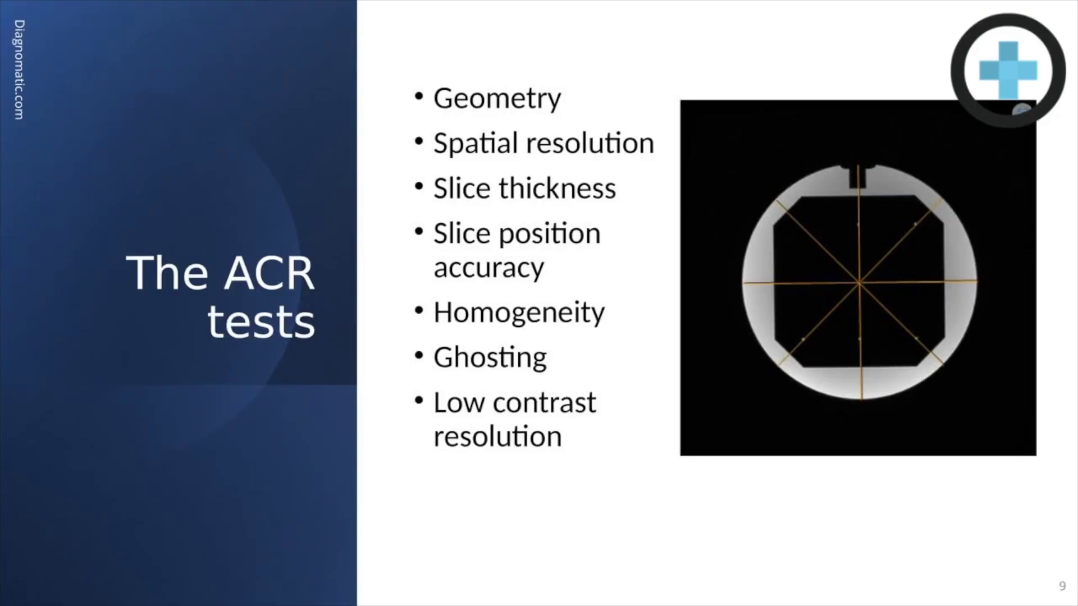
key("Right")
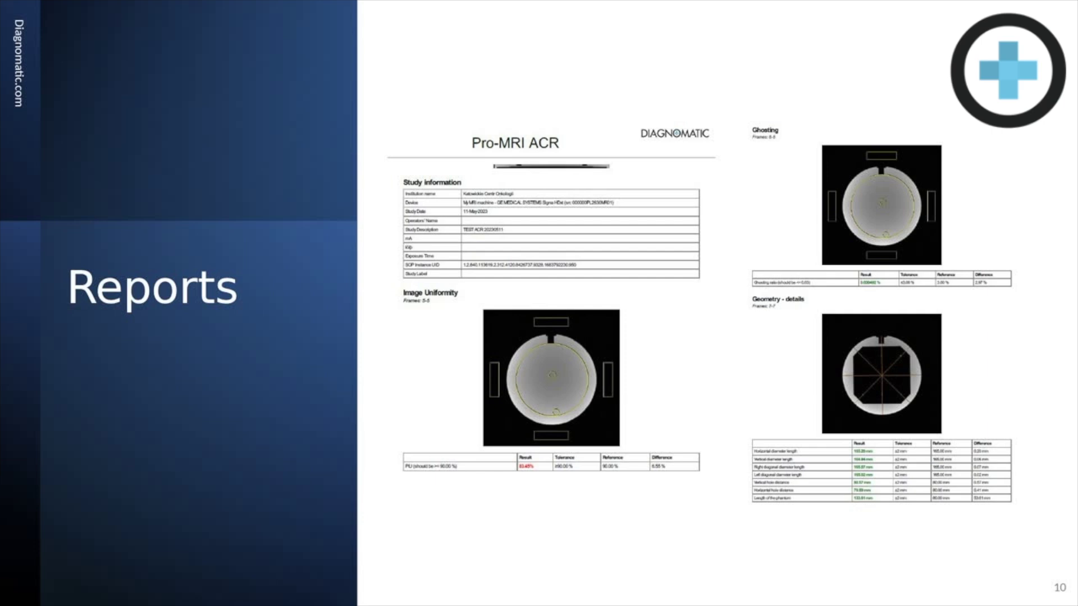
key("Right")
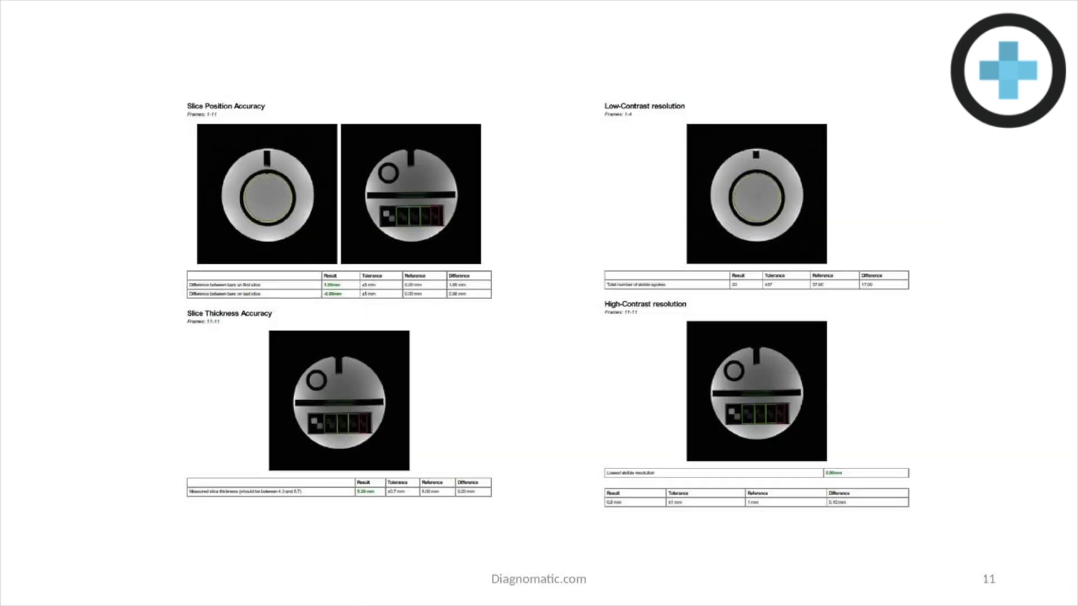